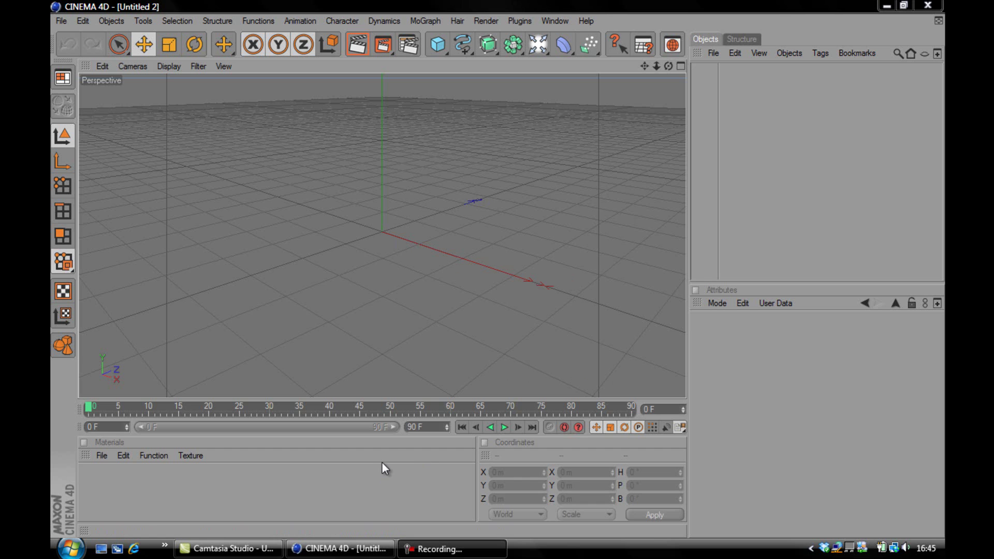
Add a MoGraph Text Object to the scene and set its text to "kruze".
left_click(425, 24)
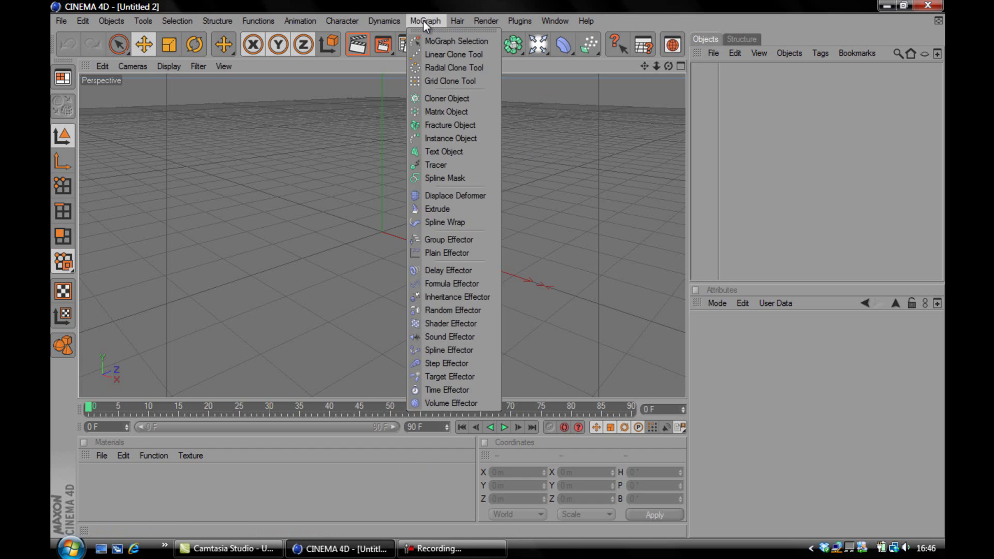
left_click(435, 152)
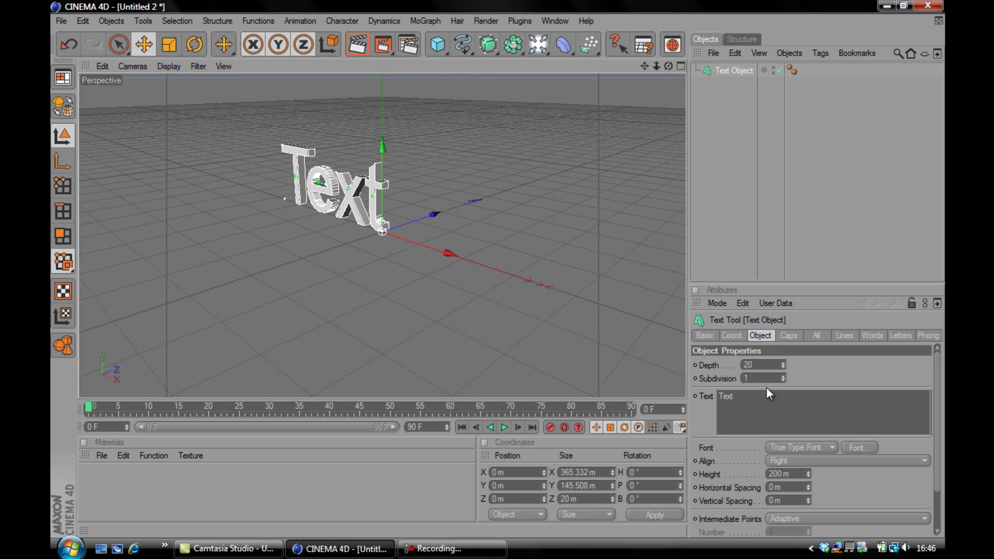
left_click(744, 407)
key("ctrl+a")
type("kru")
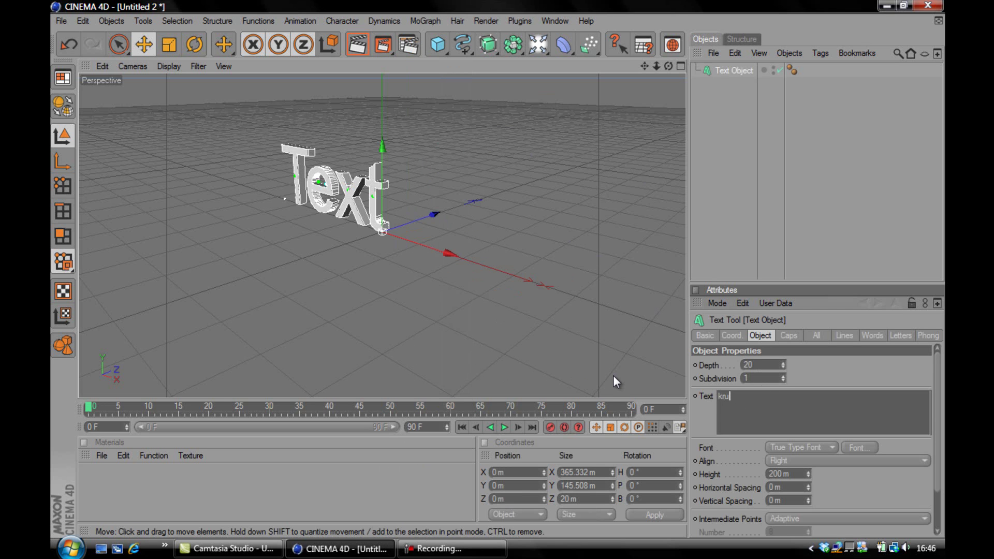
type("ze")
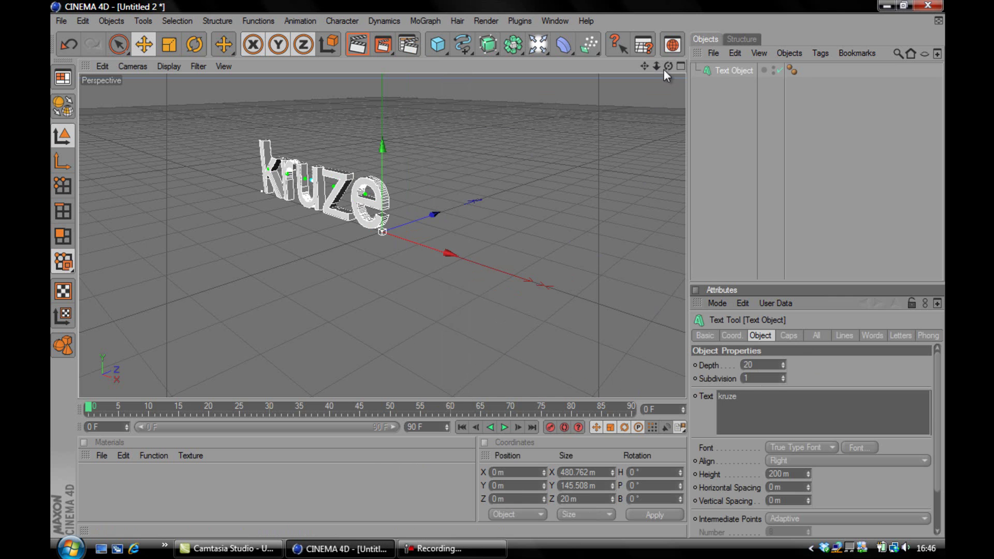
Move the text along the negative X axis to about -882 m and record a keyframe there at frame 0.
left_click_drag(495, 271, 499, 265, "alt")
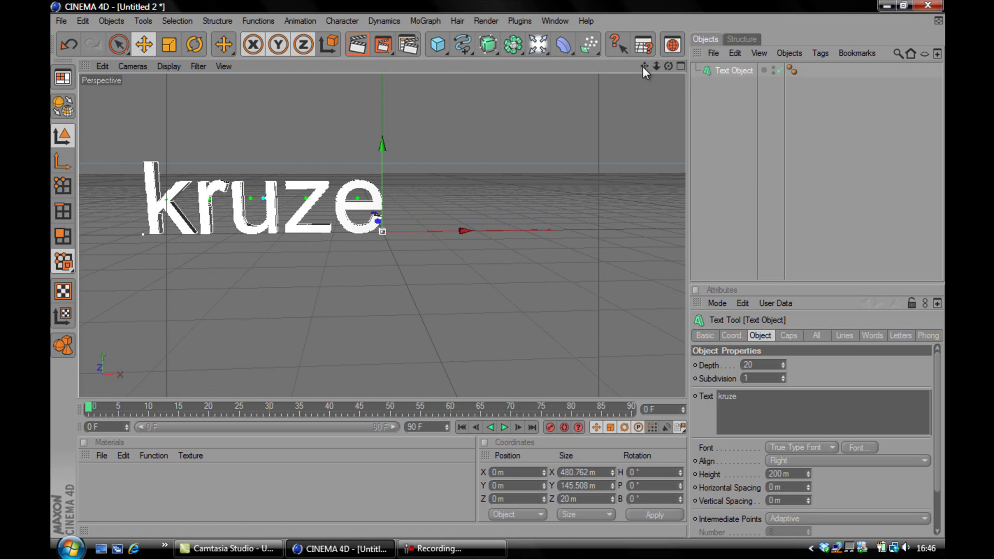
middle_click_drag(502, 269, 499, 269, "alt")
left_click_drag(656, 67, 601, 98)
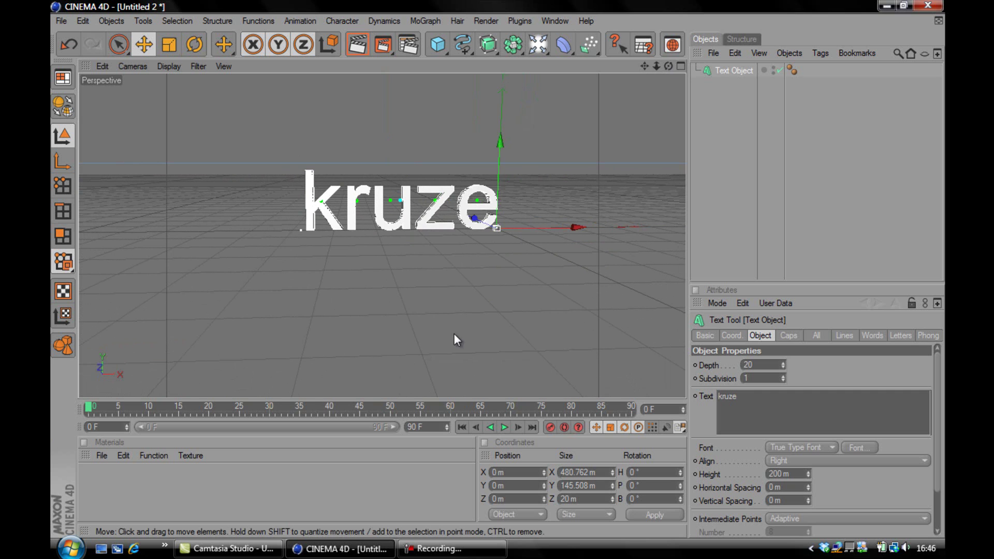
mouse_move(539, 231)
left_mouse_down()
mouse_move(495, 275)
mouse_move(537, 233)
left_mouse_up()
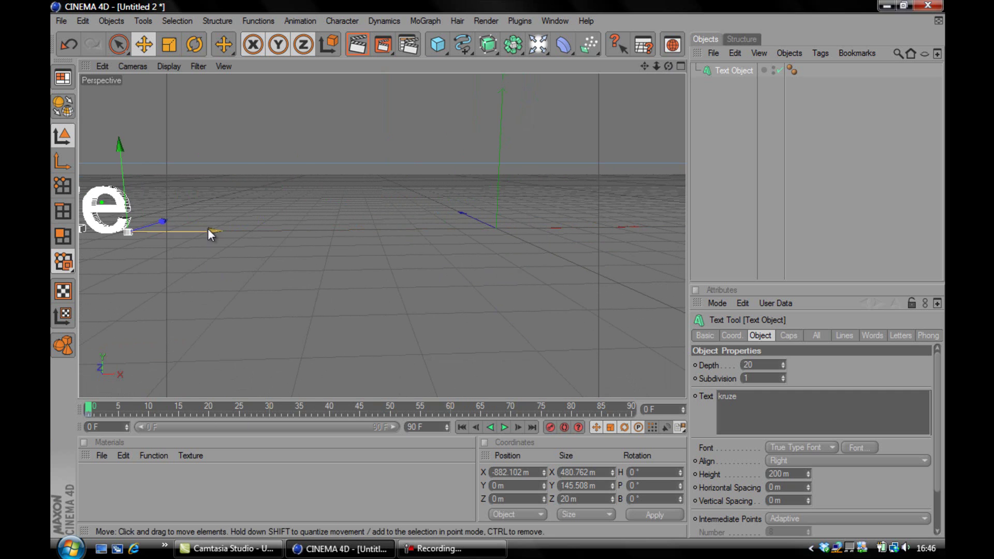
left_click_drag(205, 230, 235, 231)
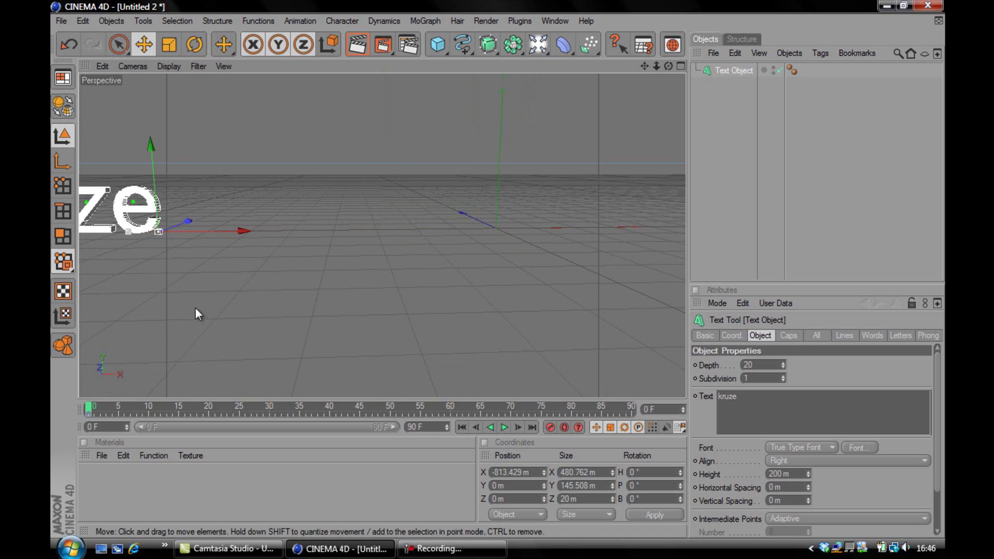
Keyframe the text at about X -122 m at frame 30, and hold that position with another keyframe at frame 50.
left_click(269, 408)
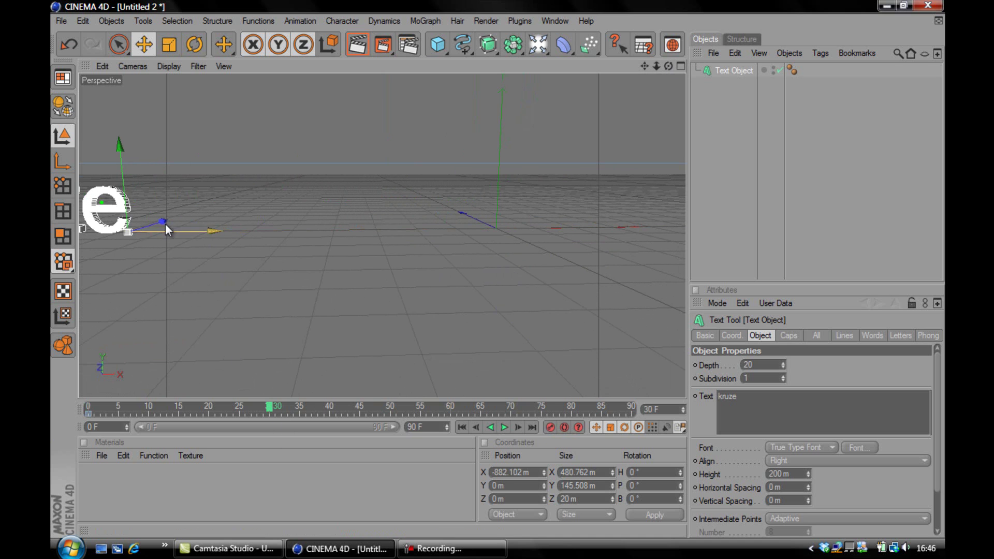
left_click_drag(168, 228, 499, 269)
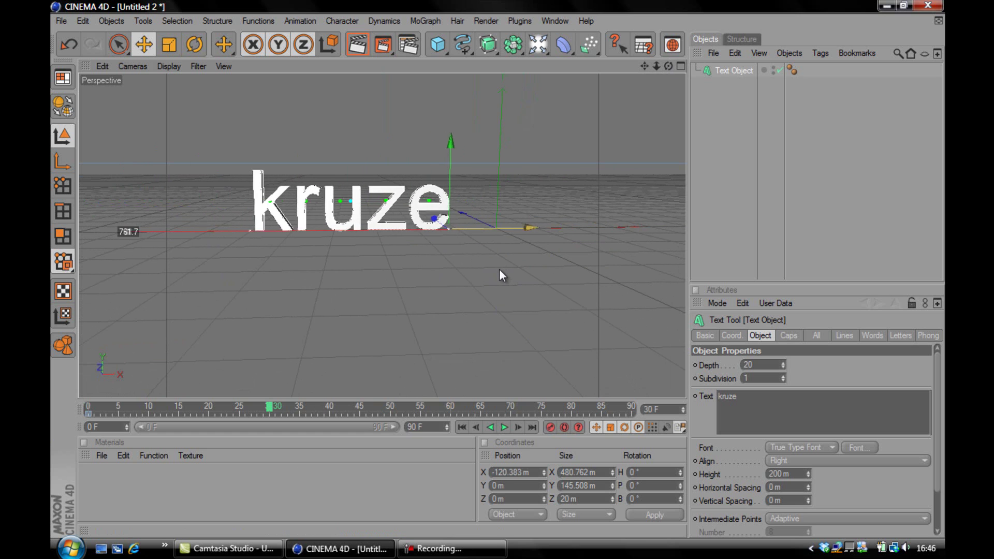
left_click(549, 428)
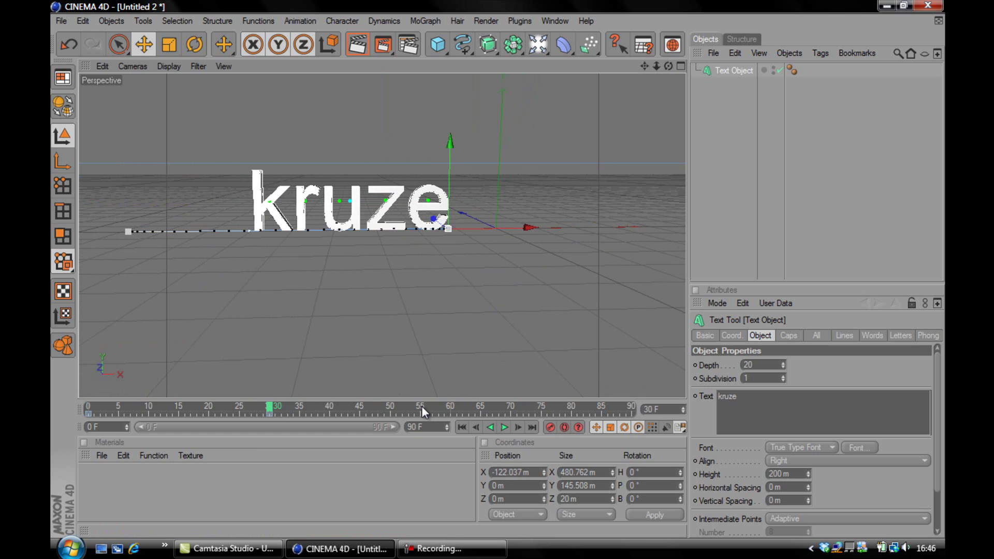
left_click(390, 405)
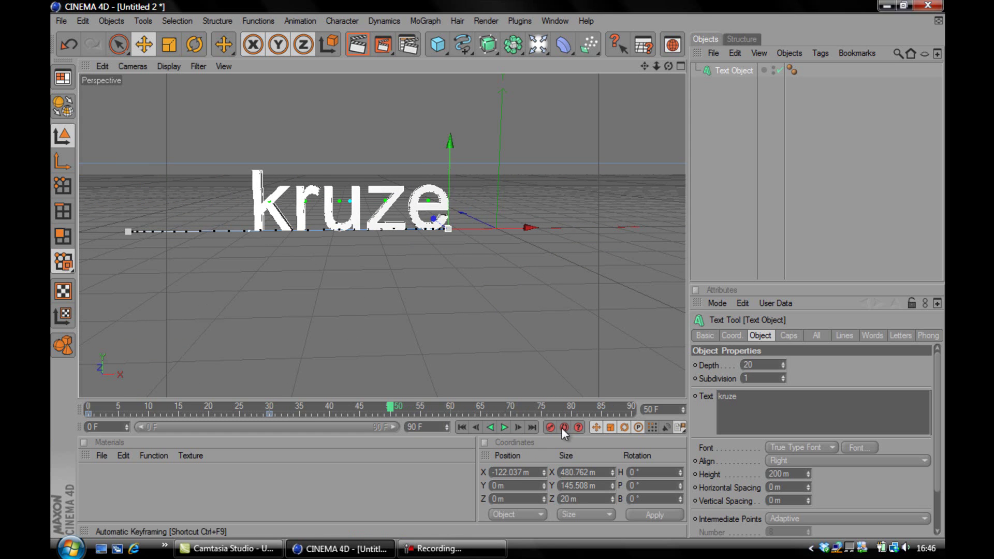
left_click_drag(514, 242, 497, 268)
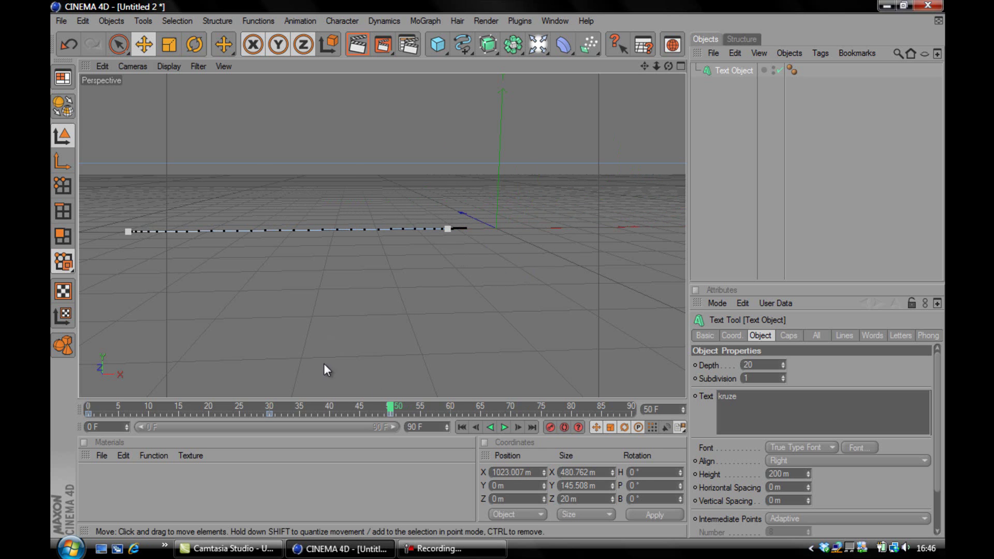
At frame 70, move the text along the positive X axis out of view and record a keyframe.
left_click(510, 409)
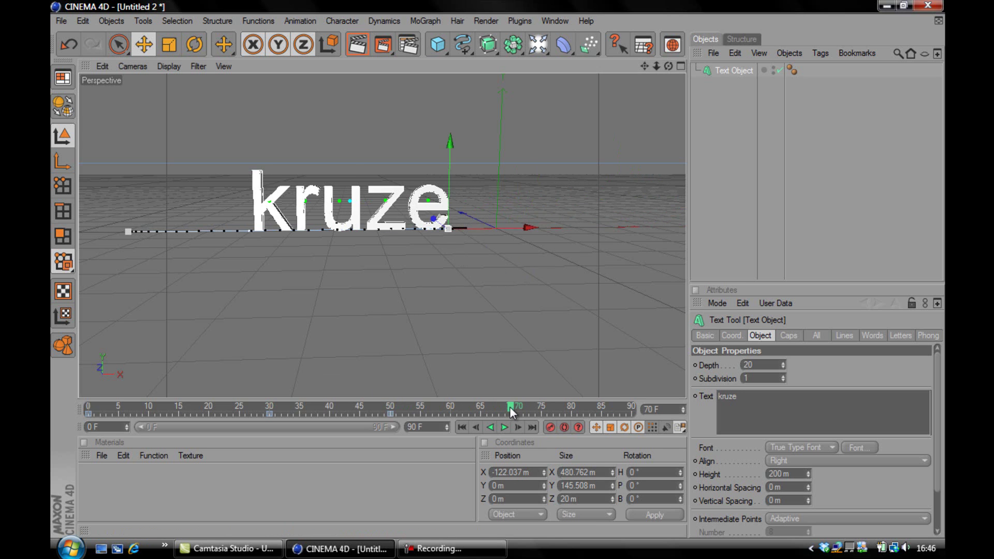
left_click_drag(519, 269, 466, 238)
left_click(551, 428)
Play the animation from frame 0 to check the text's movement, and stop playback.
left_click(89, 409)
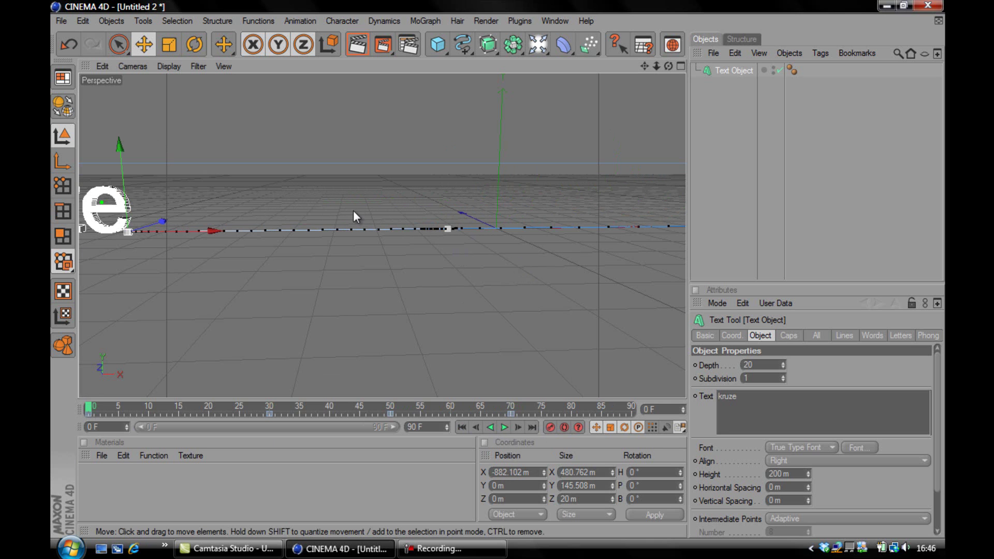
left_click(504, 427)
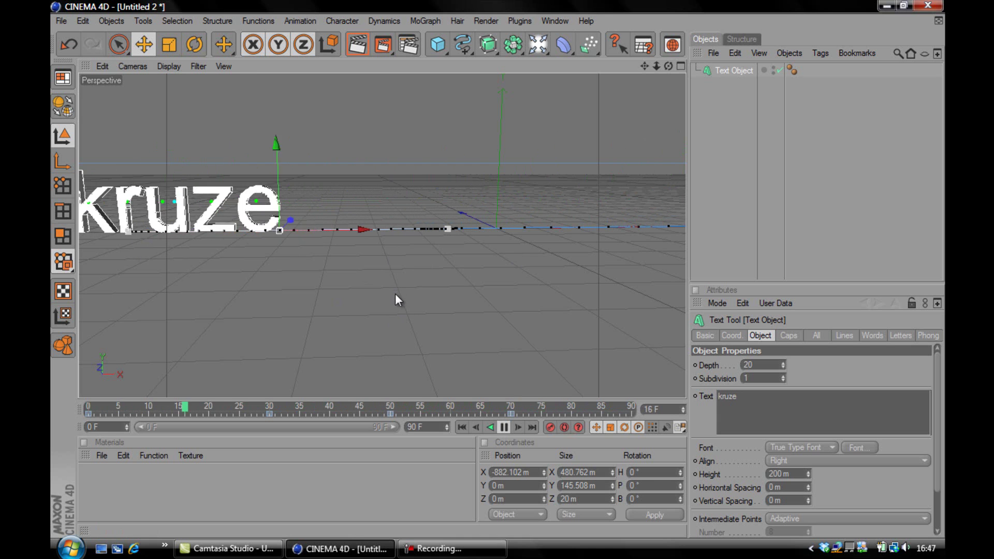
left_click(504, 427)
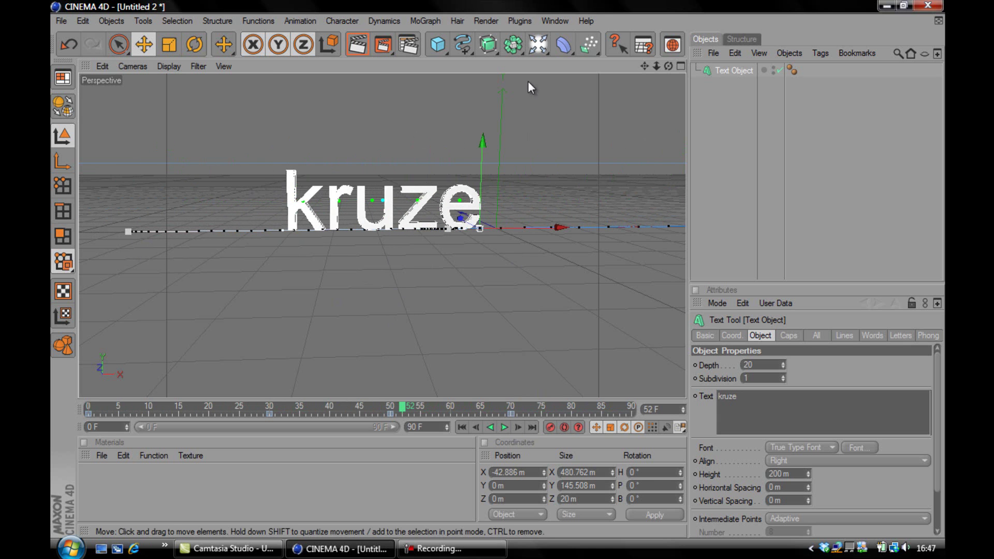
Open the Timeline and unfold the Text Object's position tracks to show the Position X curve.
left_click(554, 21)
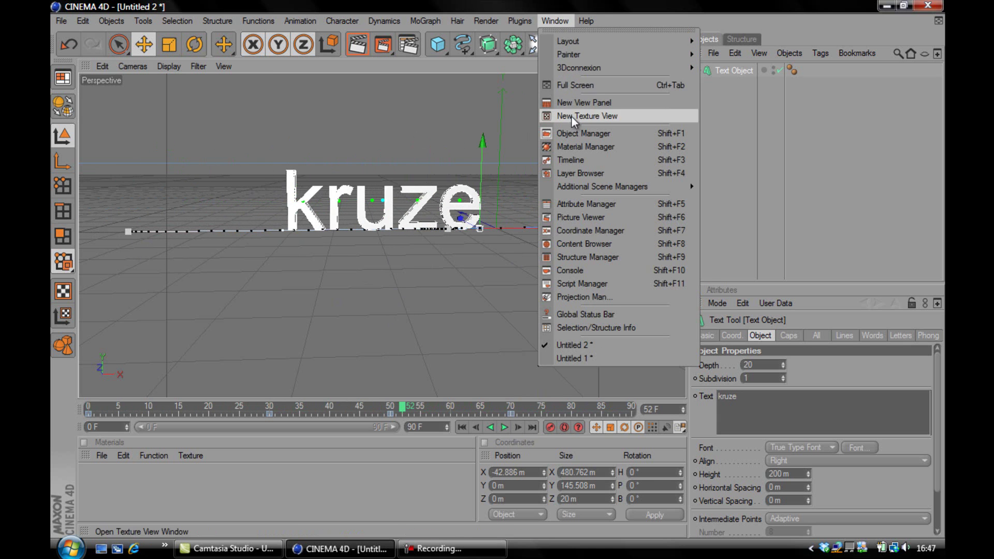
left_click(576, 159)
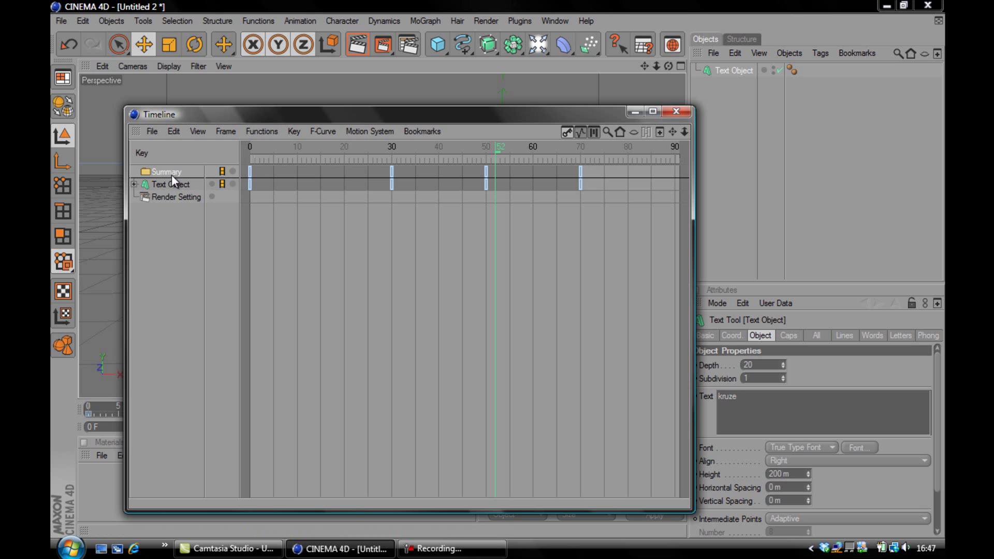
left_click(134, 183)
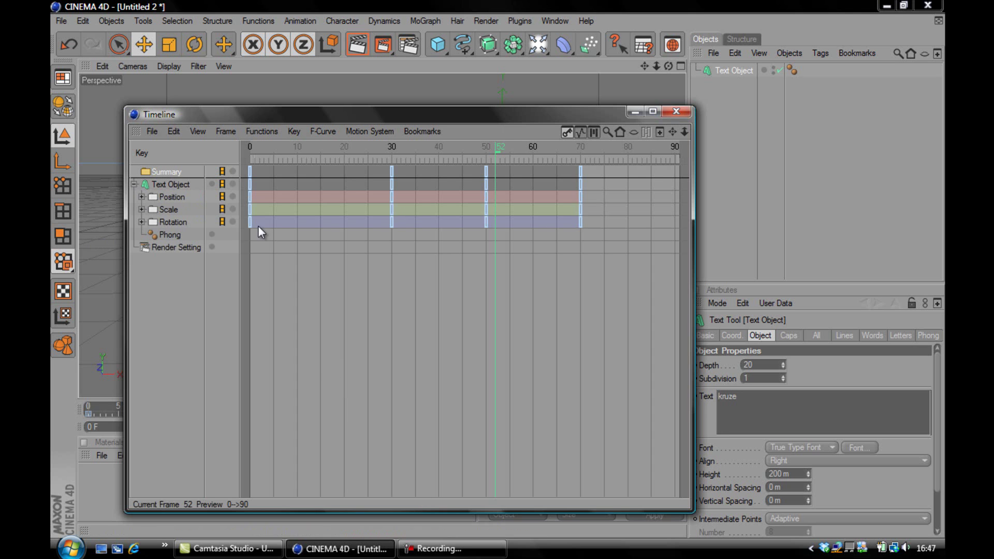
left_click(141, 198)
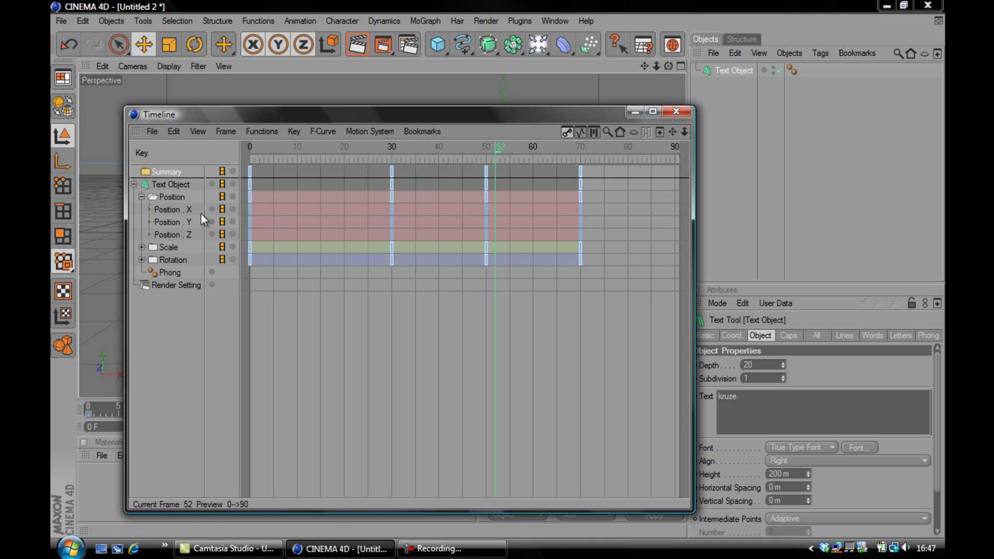
left_click(150, 209)
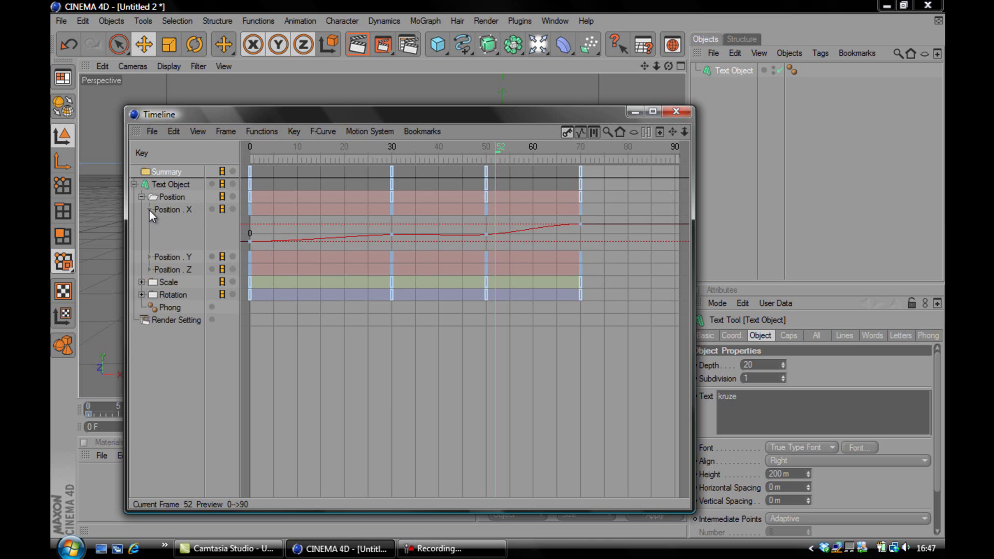
Inspect the Position Y and Position Z curves and fold both away again.
left_click(150, 257)
left_click(150, 305)
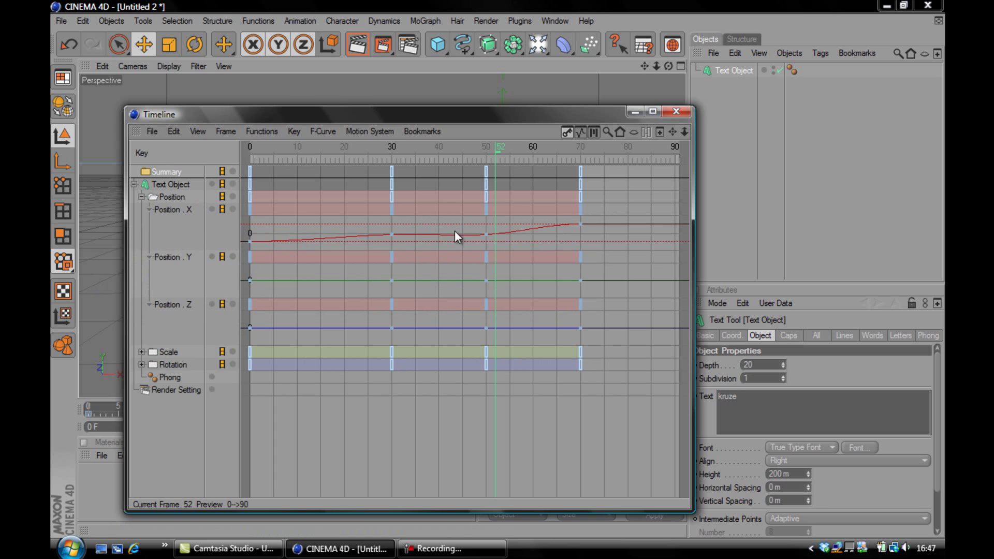
left_click(149, 257)
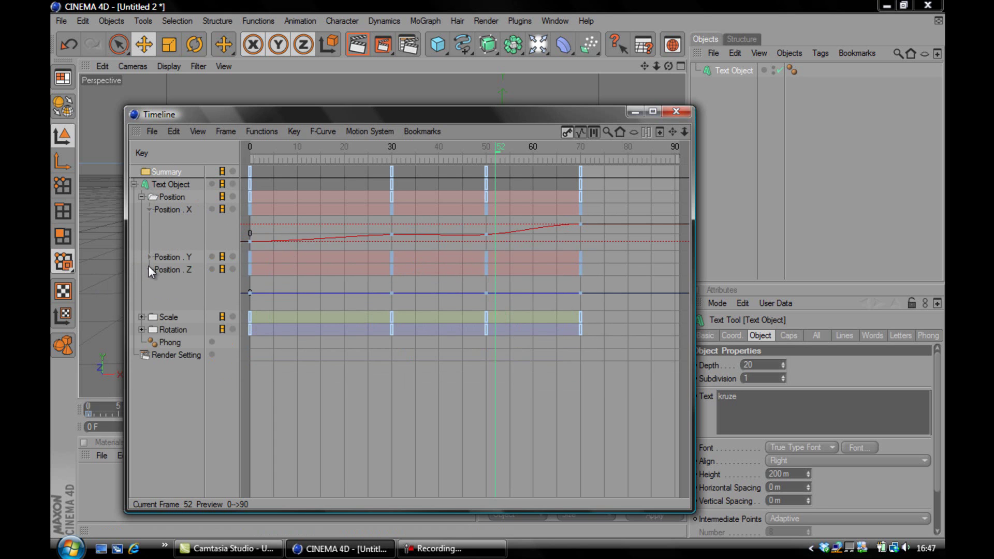
left_click(149, 269)
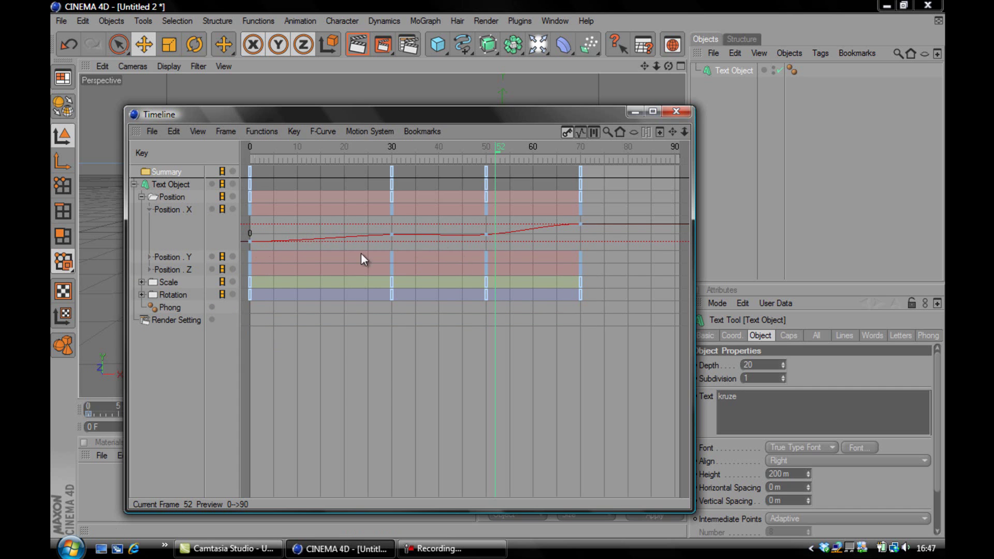
Select the four Position X keys at frames 0, 30, 50 and 70 and enable Clamp for them.
left_click(250, 241)
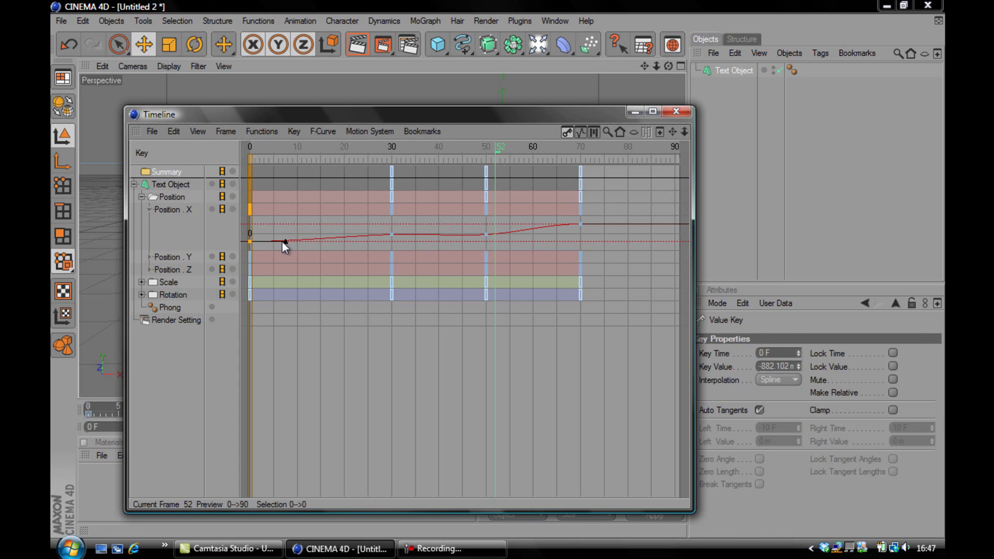
left_click(392, 236, "shift")
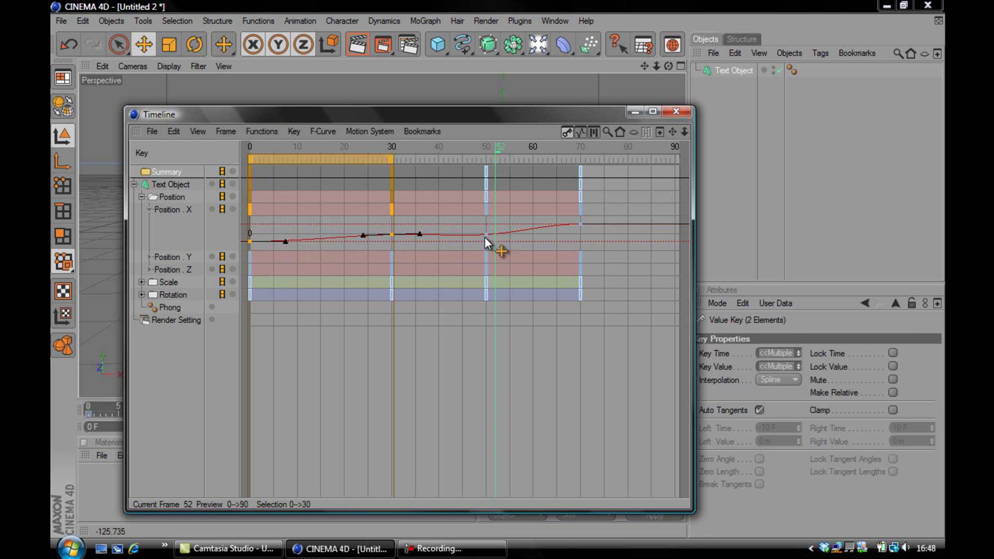
left_click(486, 234, "shift")
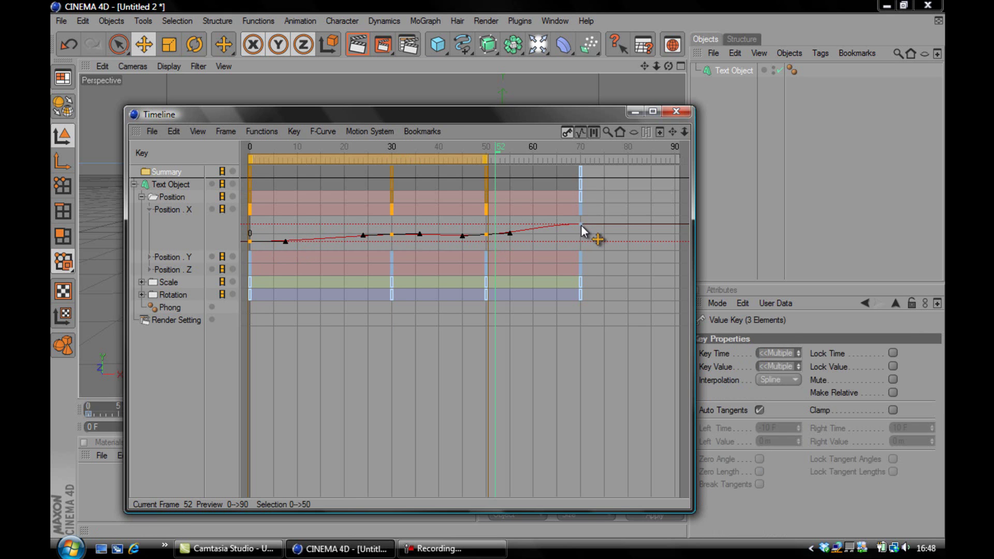
left_click(580, 224, "shift")
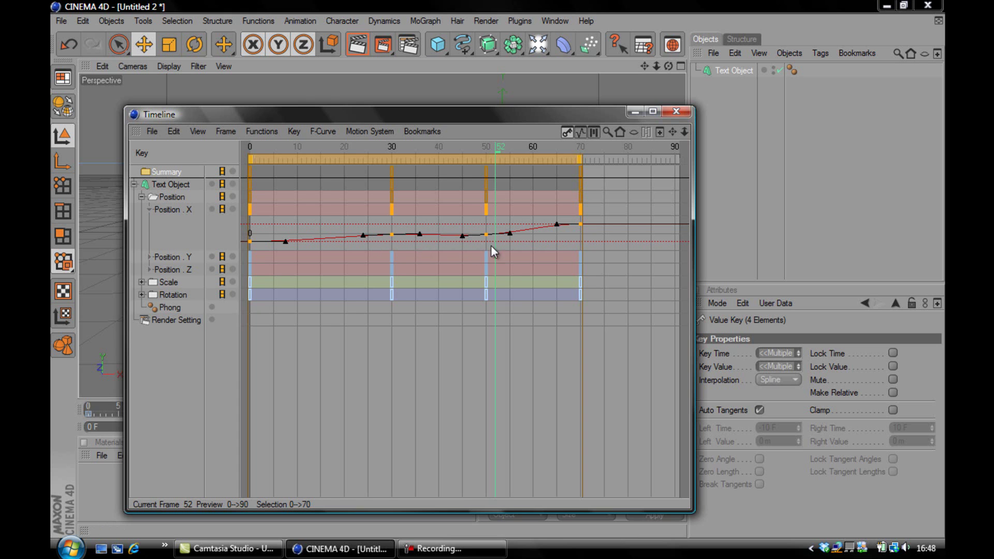
left_click(893, 410)
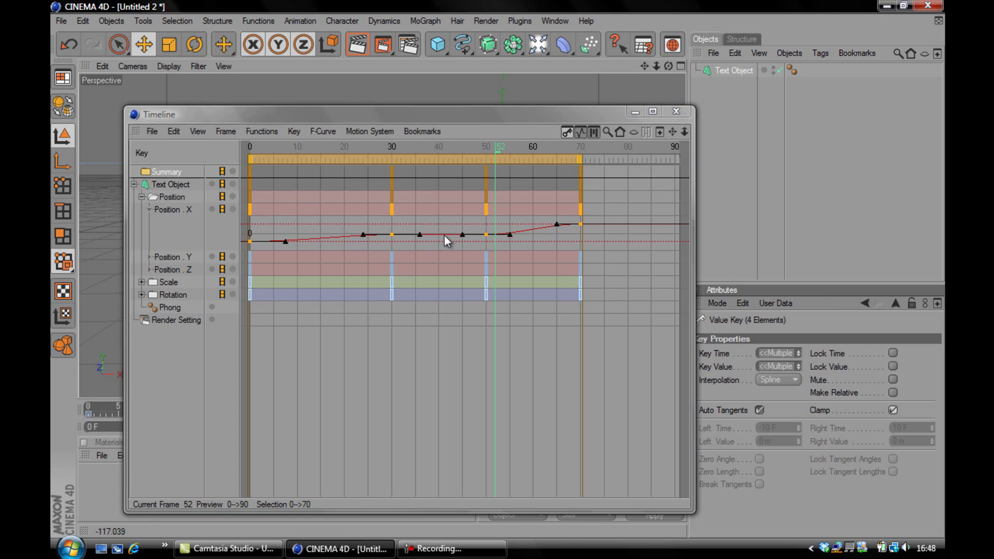
Undo the Clamp change to compare the curve, and enable Clamp again on the selected Position X keys.
left_click(170, 131)
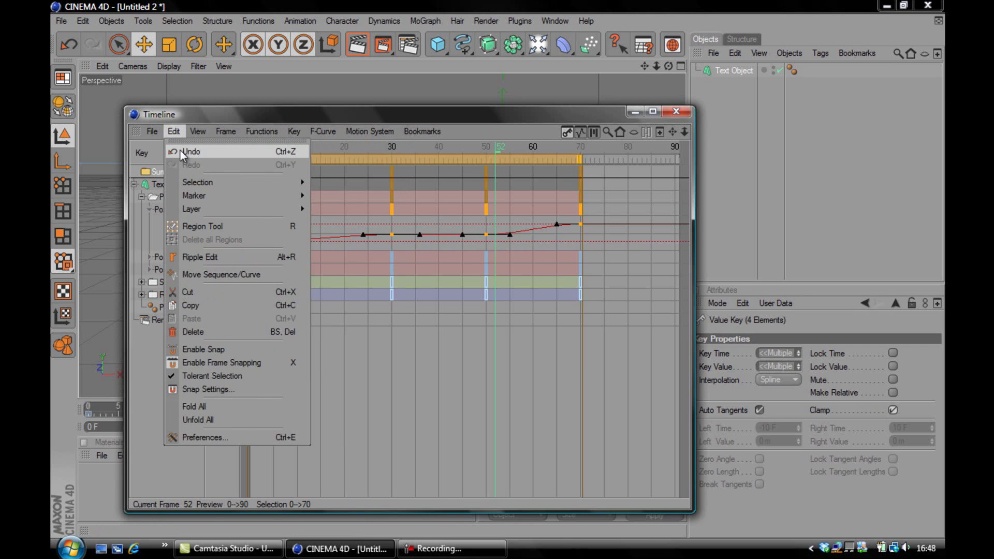
left_click(182, 150)
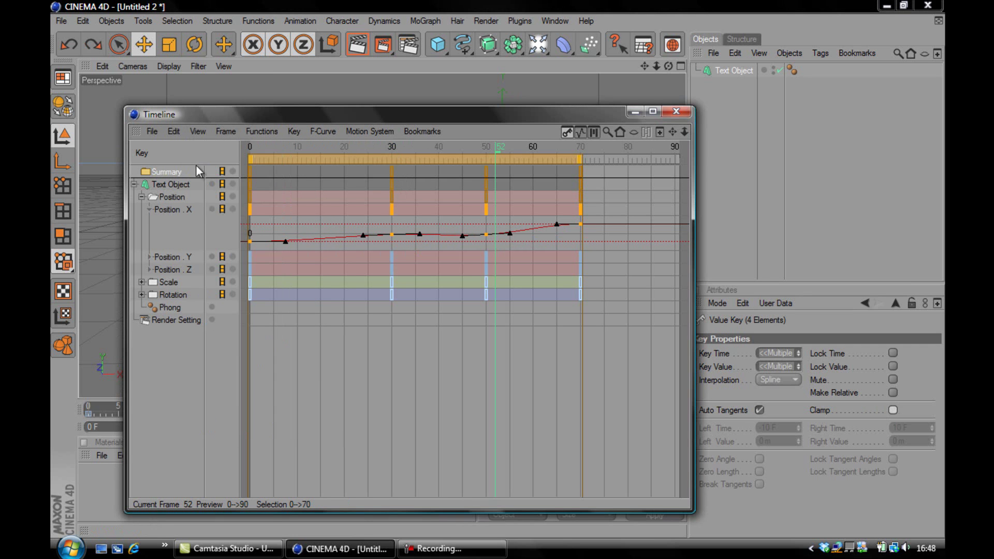
left_click(893, 410)
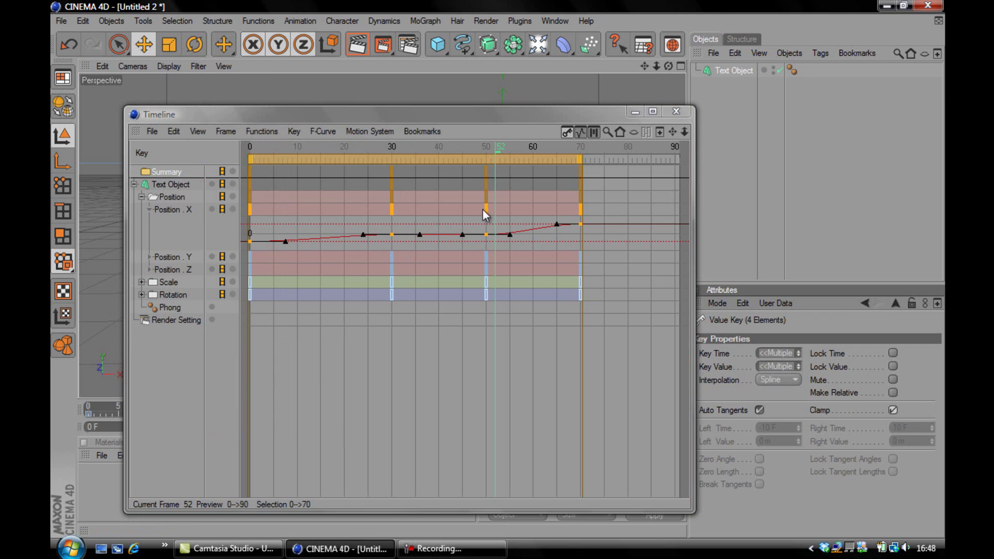
Close the Timeline and play the text animation from frame 0 to check the motion.
left_click(675, 112)
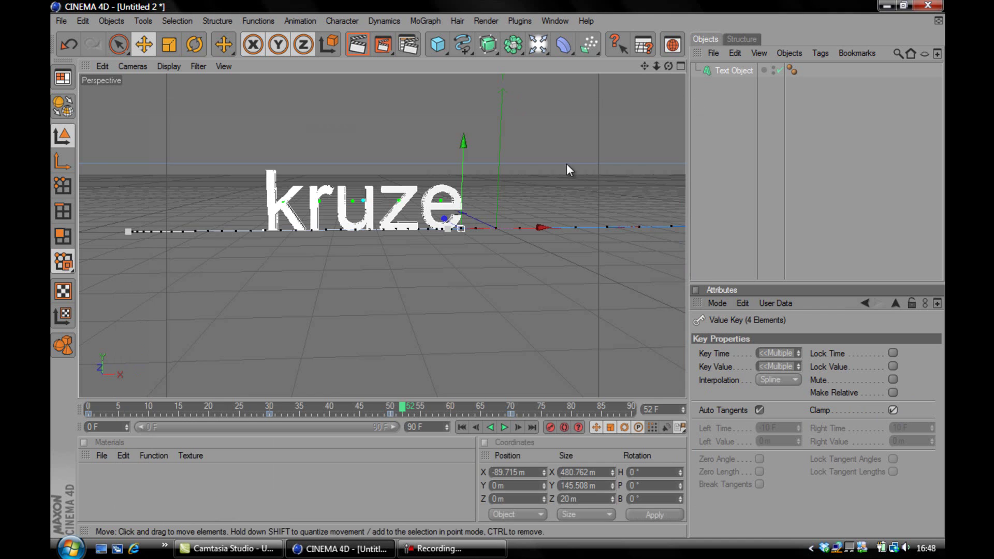
left_click(87, 407)
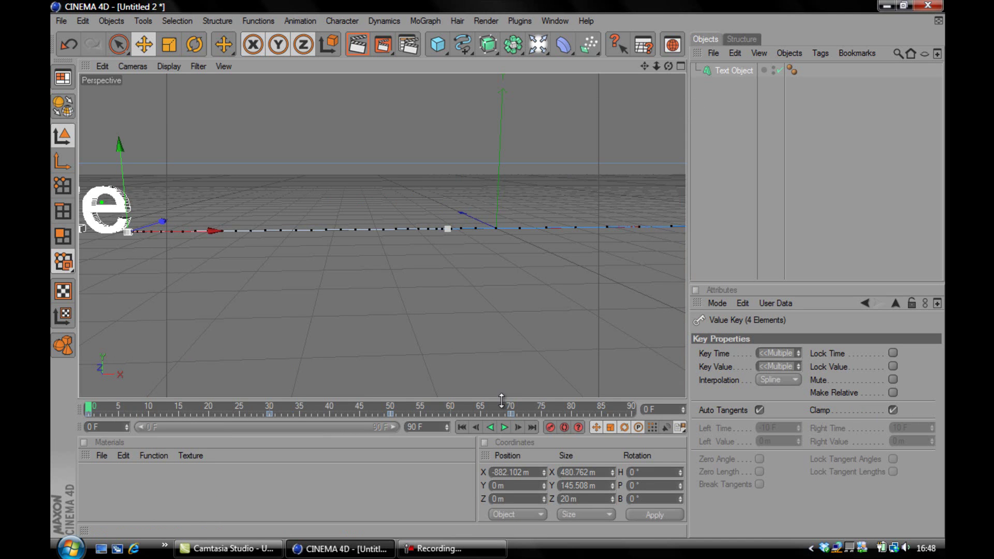
left_click(503, 428)
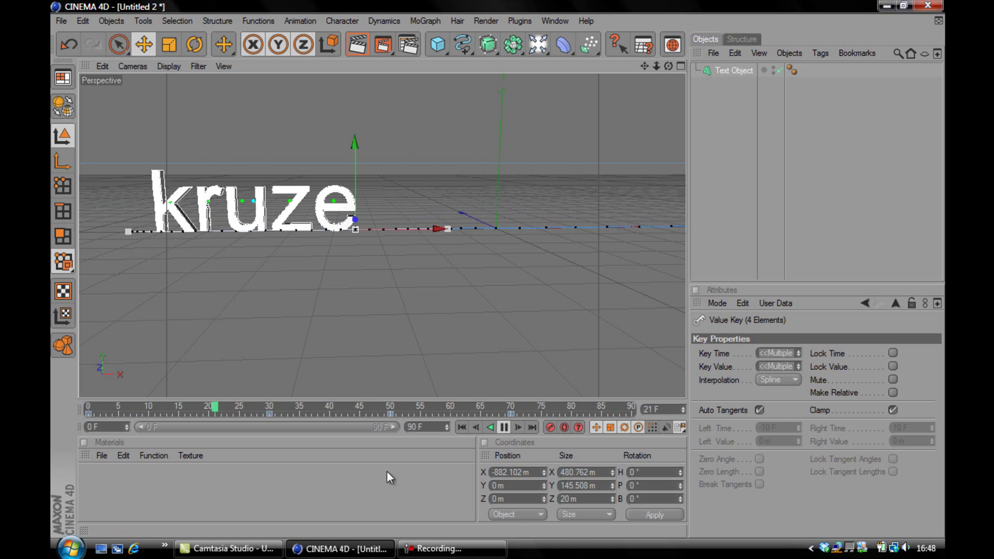
left_click(446, 550)
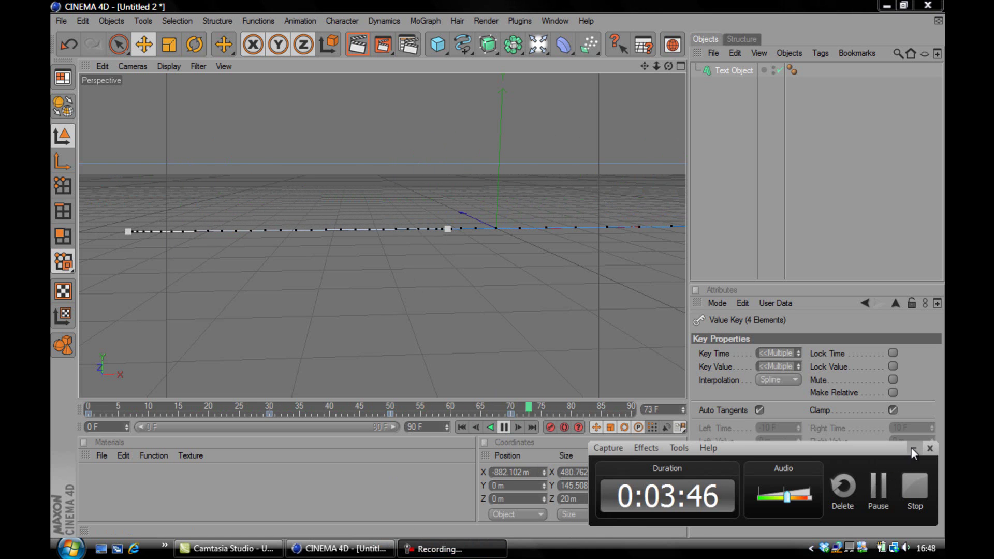
left_click(388, 220)
Create a new scene and open k1.ai from the kruze ais folder within the graphics folder on the E: drive.
left_click(62, 21)
left_click(75, 41)
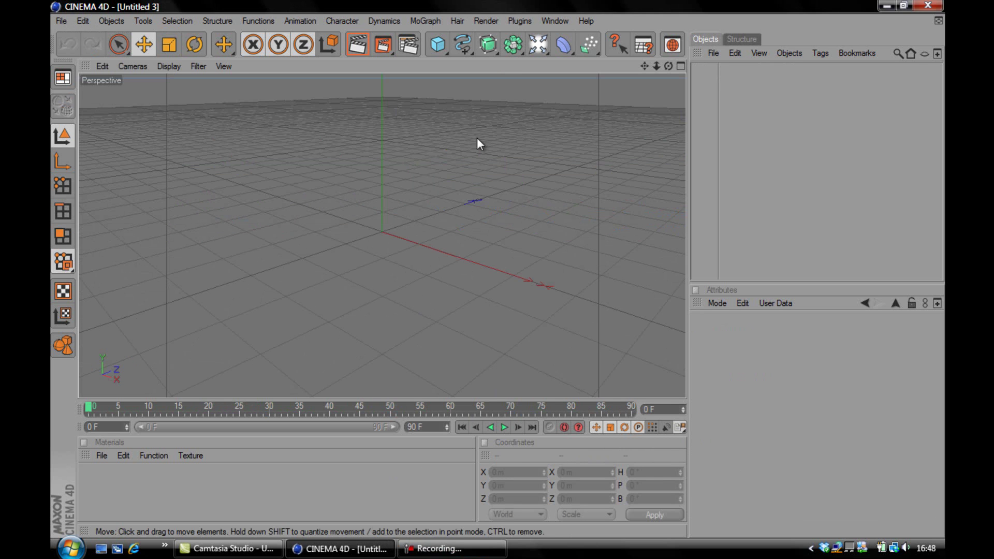
left_click(56, 21)
left_click(73, 51)
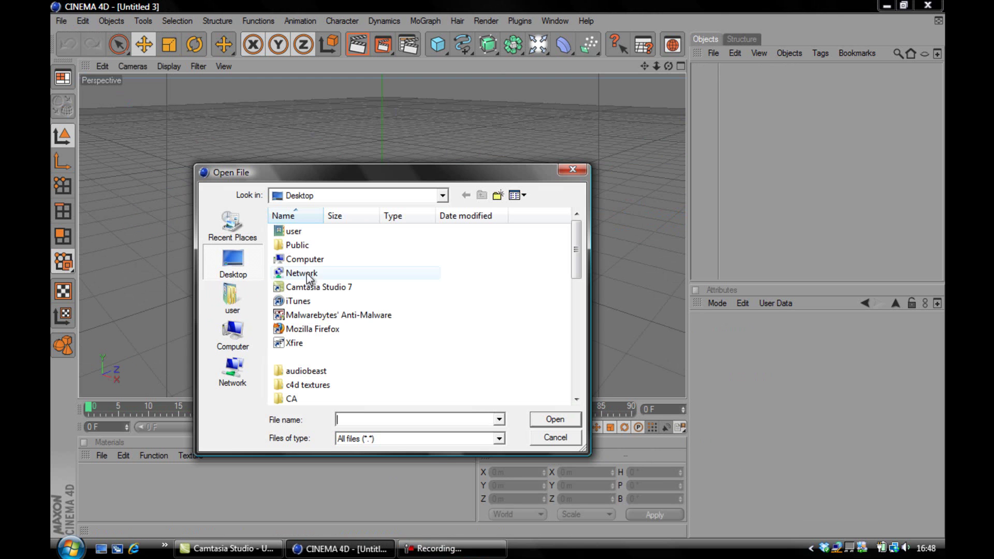
double_click(307, 264)
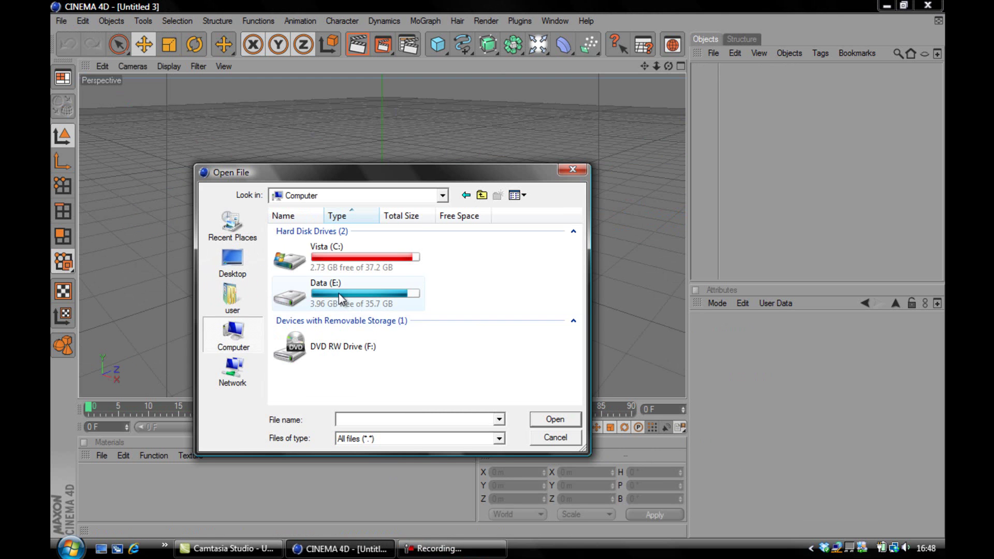
double_click(339, 296)
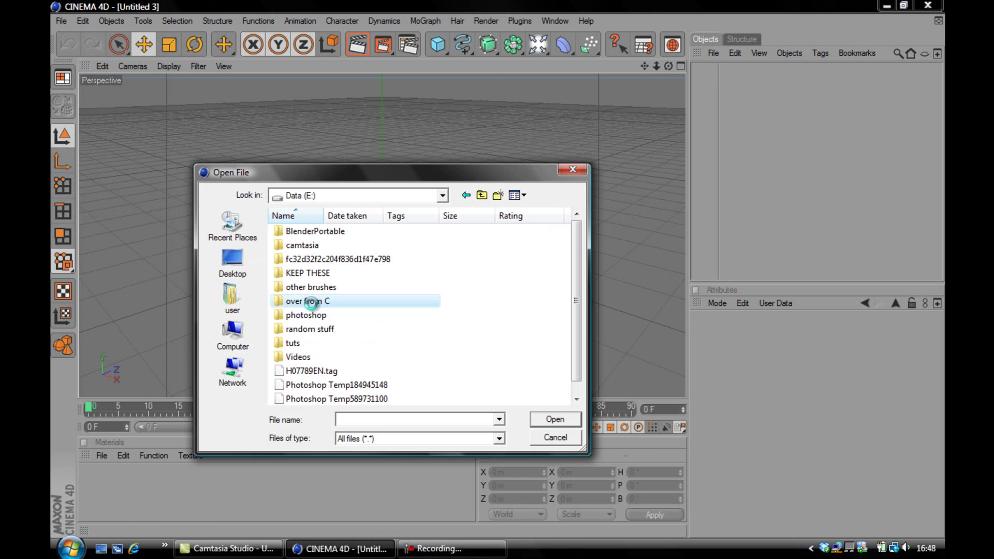
double_click(320, 302)
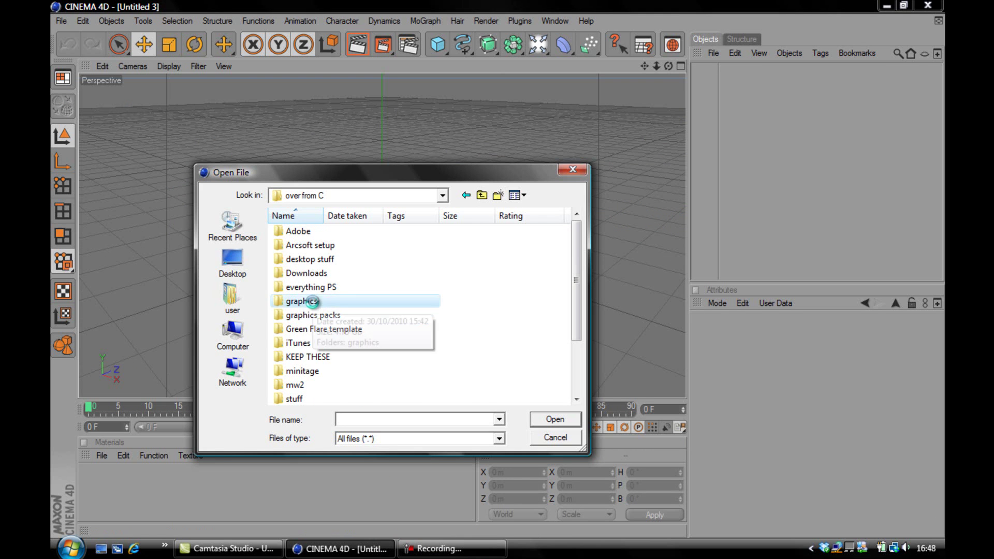
double_click(308, 301)
double_click(455, 253)
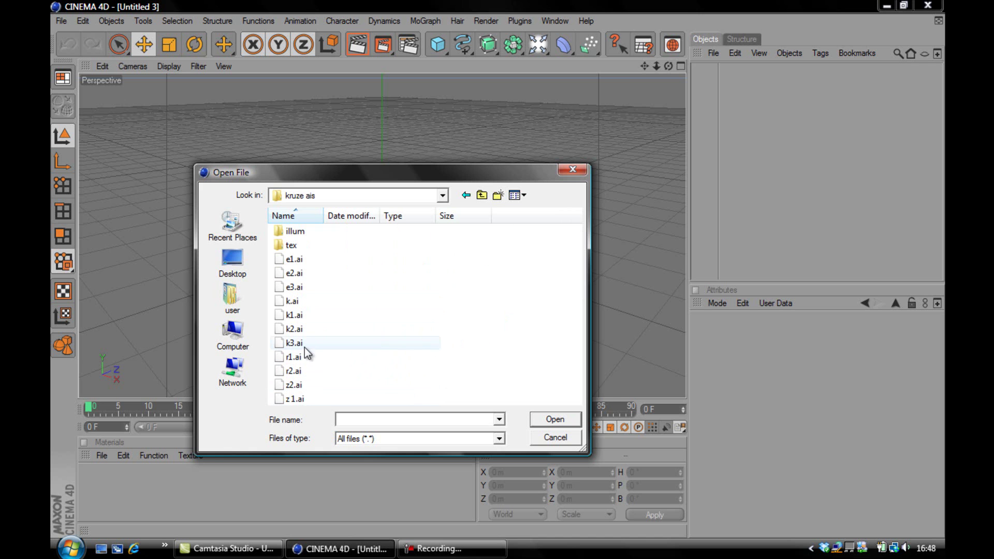
double_click(294, 315)
Merge k2.ai and k3.ai from the kruze ais folder into the k1 scene.
left_click(62, 20)
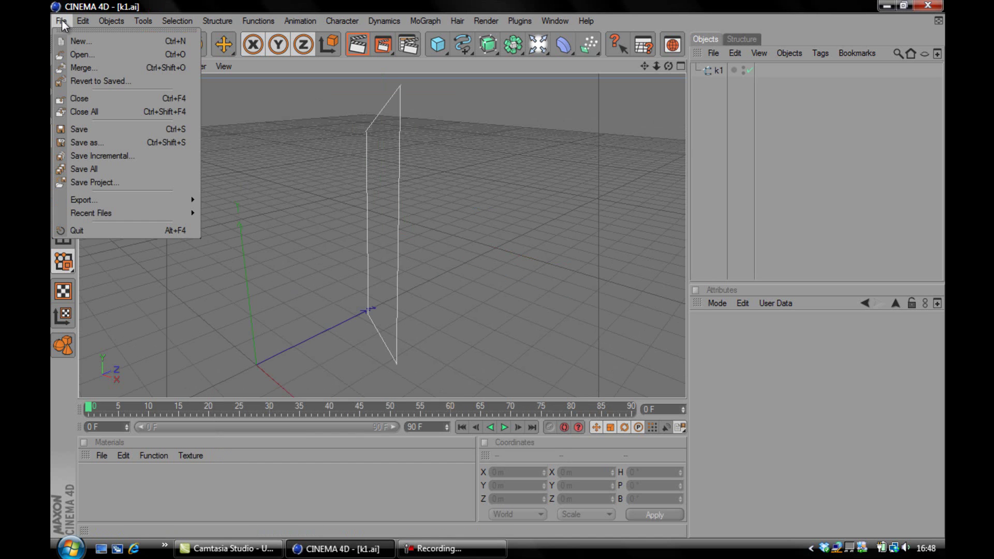
left_click(88, 76)
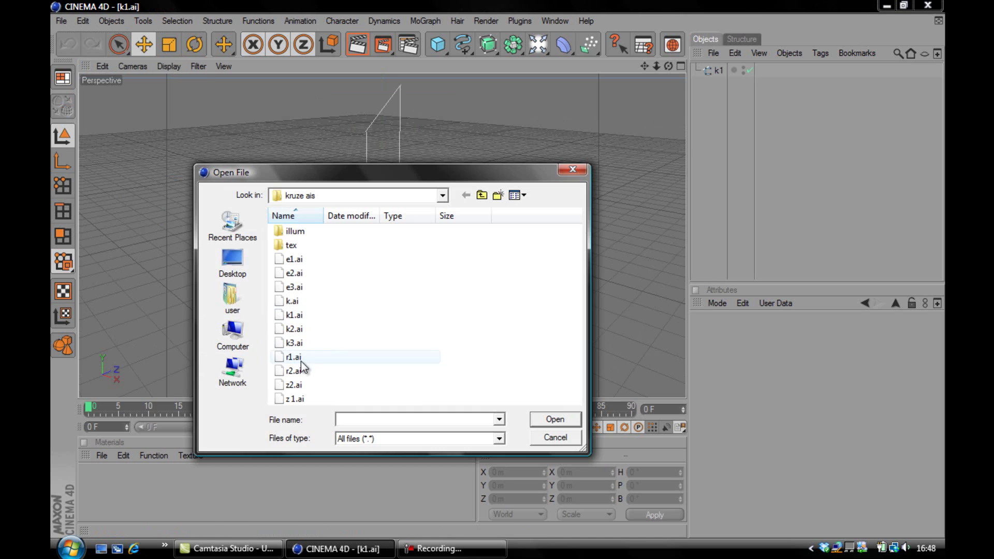
double_click(290, 329)
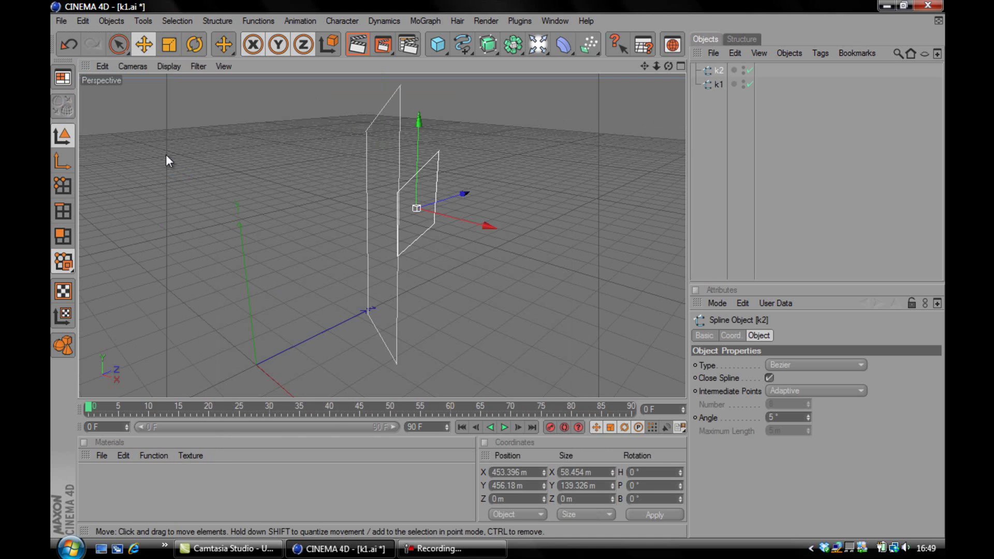
left_click(61, 21)
left_click(83, 64)
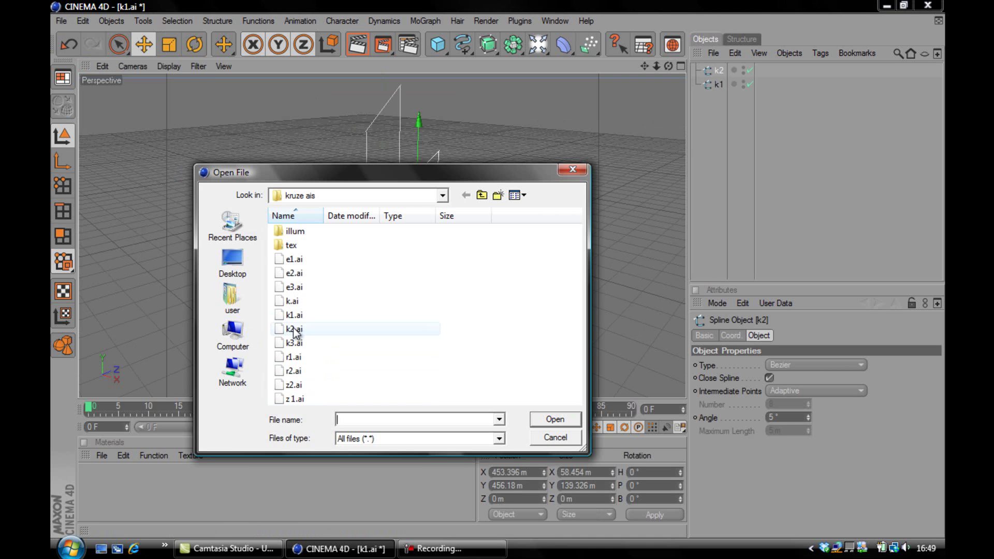
double_click(298, 352)
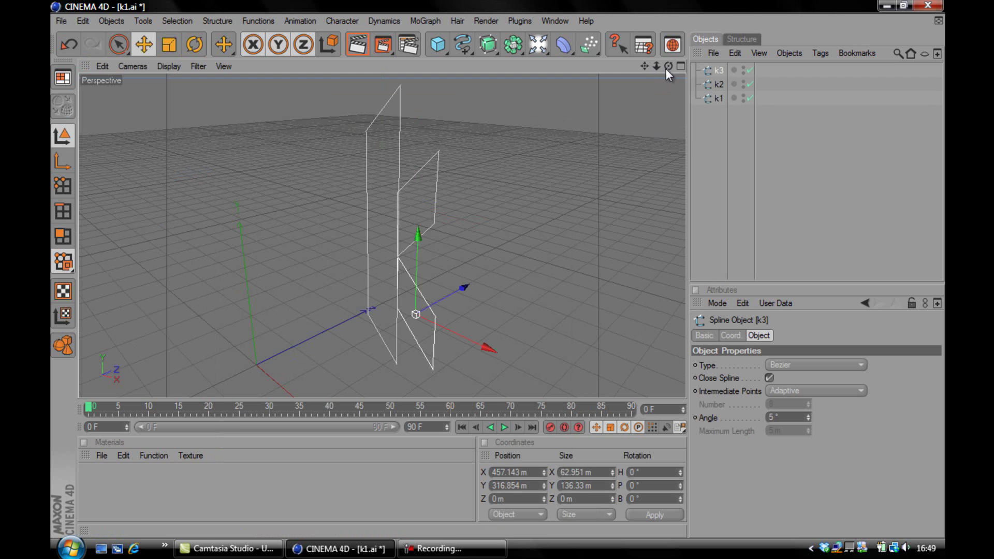
Extrude the splines k1, k2 and k3 by placing each one in its own Extrude NURBS object.
key("h")
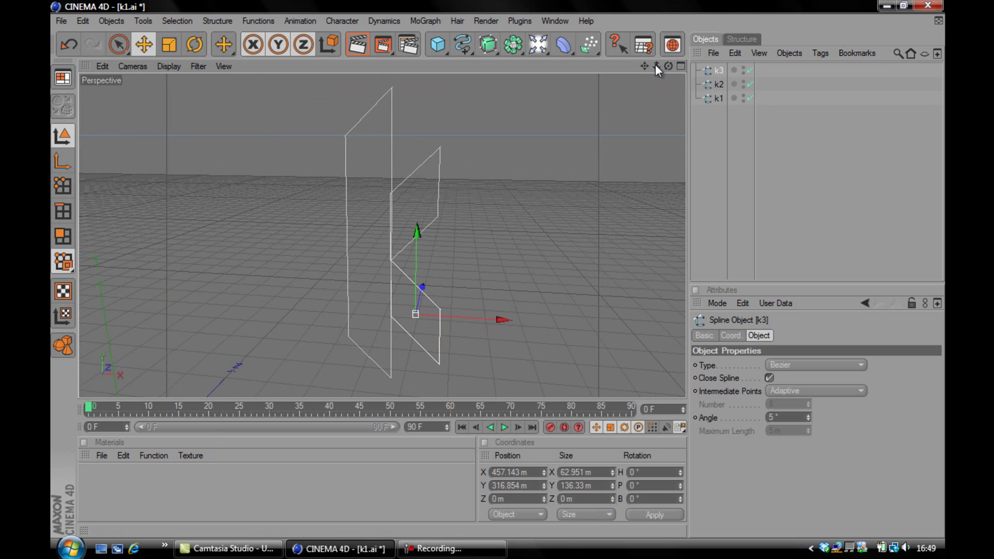
left_click_drag(654, 64, 555, 48)
left_click_drag(493, 44, 629, 58)
left_click_drag(726, 133, 751, 126)
left_click_drag(668, 61, 499, 268)
Try to rotate the k1 Extrude NURBS about its default axis to a pitch of about -35°.
left_click(731, 69)
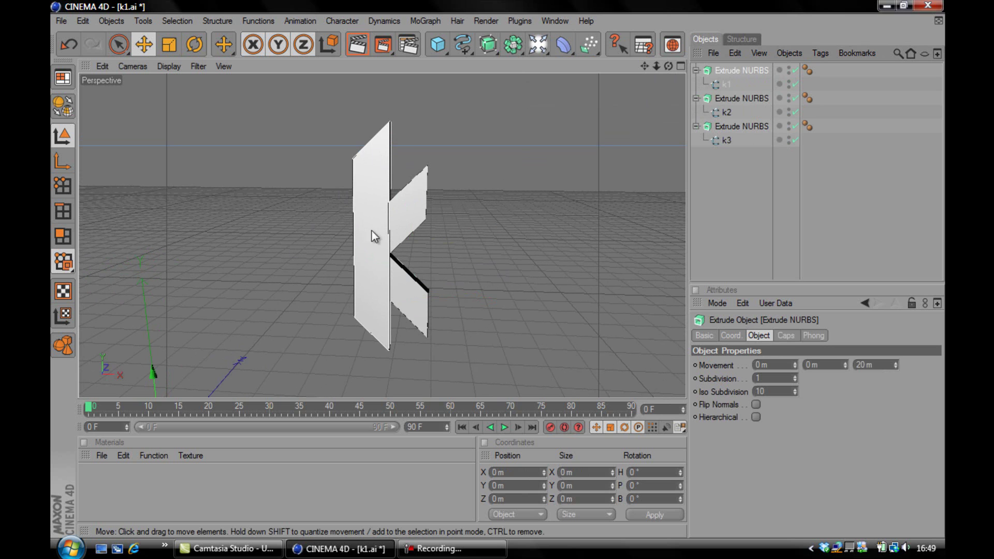
key("r")
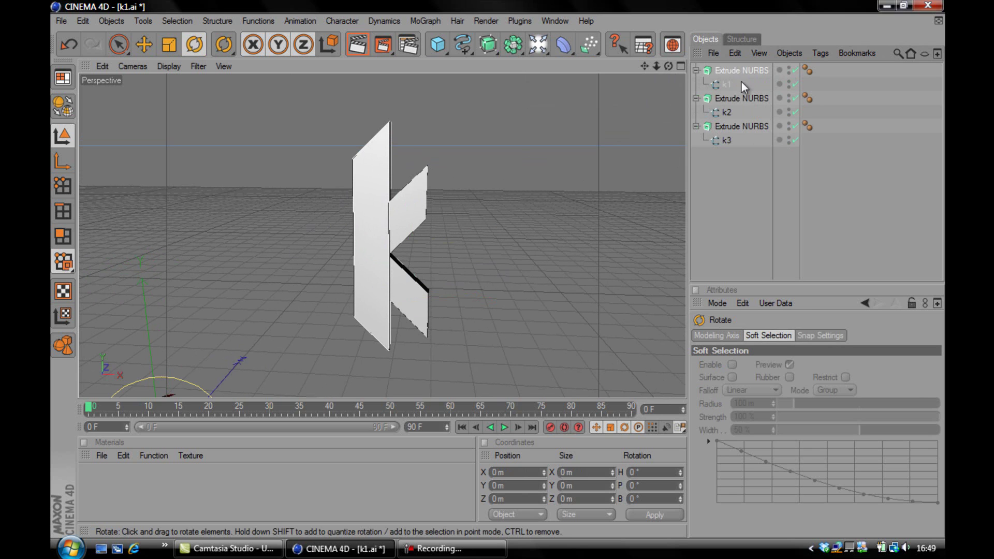
left_click_drag(655, 65, 255, 346)
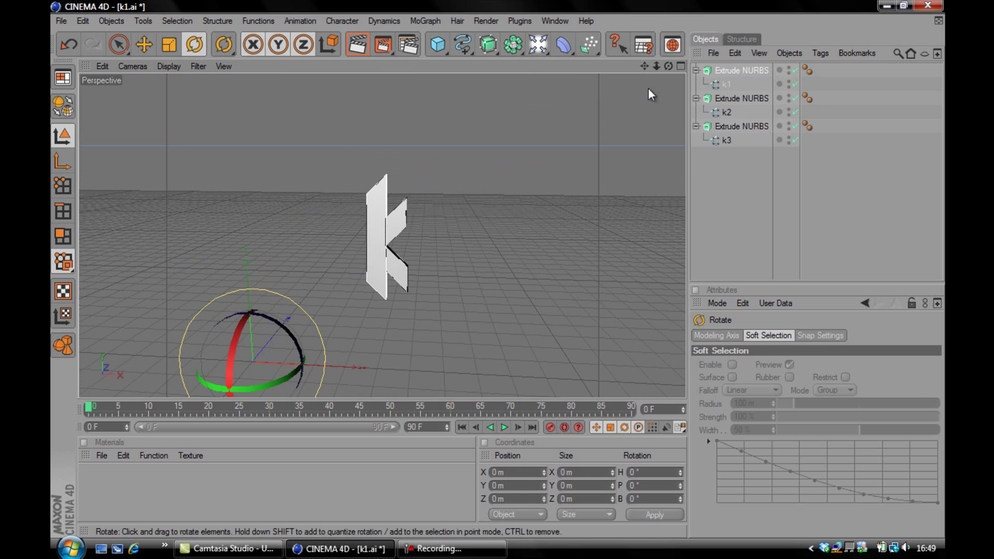
left_click_drag(656, 66, 517, 108)
left_click_drag(656, 66, 660, 114)
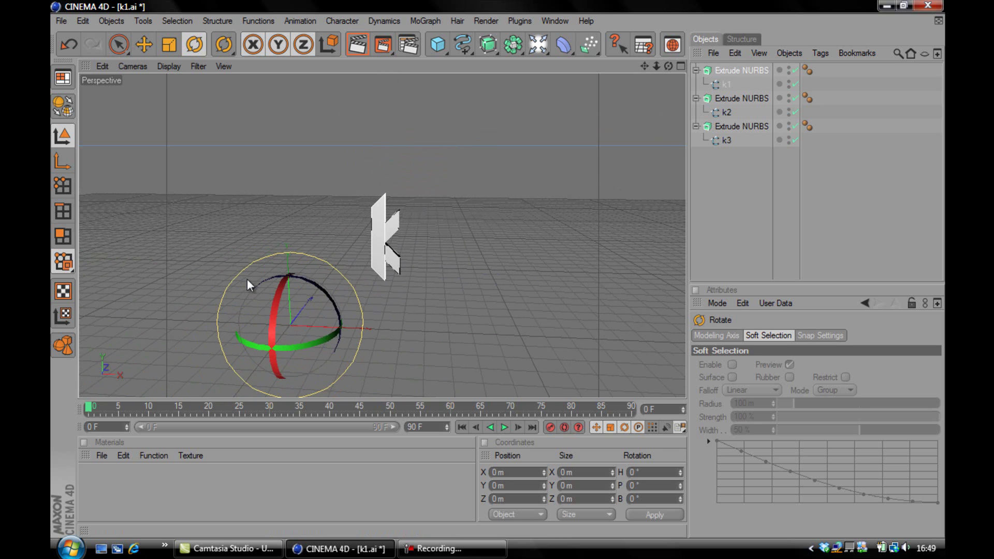
left_click_drag(274, 301, 290, 134)
Try to move the rotated k1 extrusion back toward the letter, and undo both the move and the rotation.
left_click(139, 45)
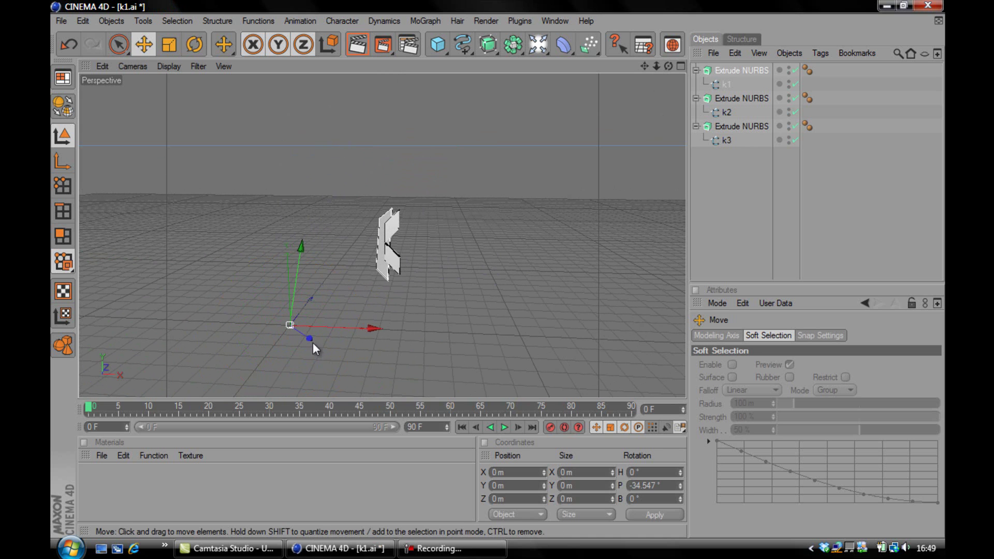
left_click_drag(307, 337, 498, 263)
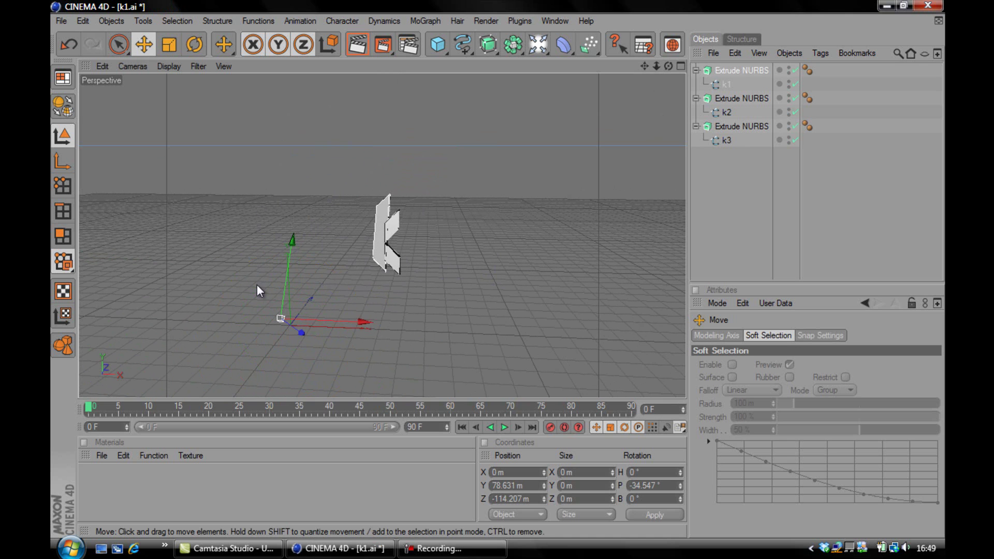
key("ctrl+z")
key("ctrl+z")
key("ctrl+z")
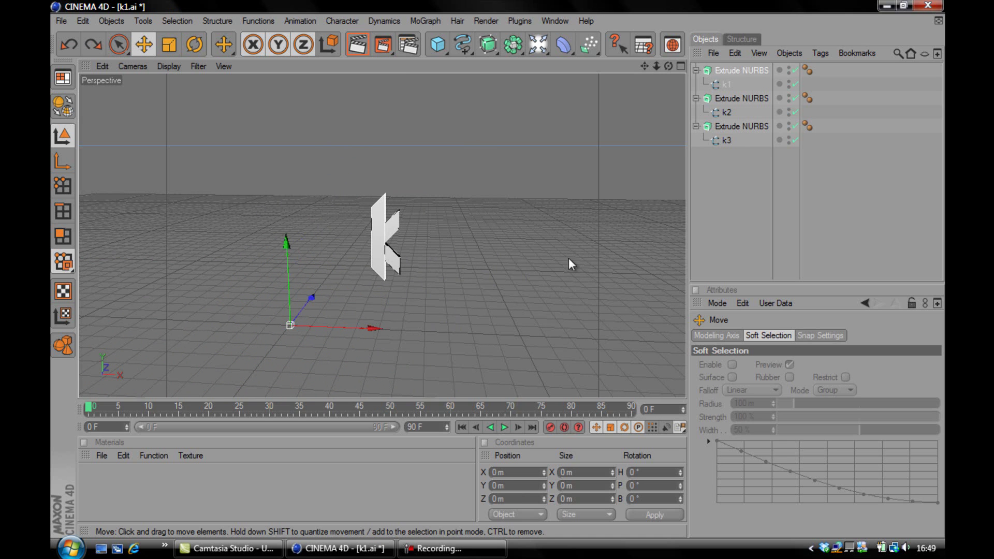
left_click(873, 206)
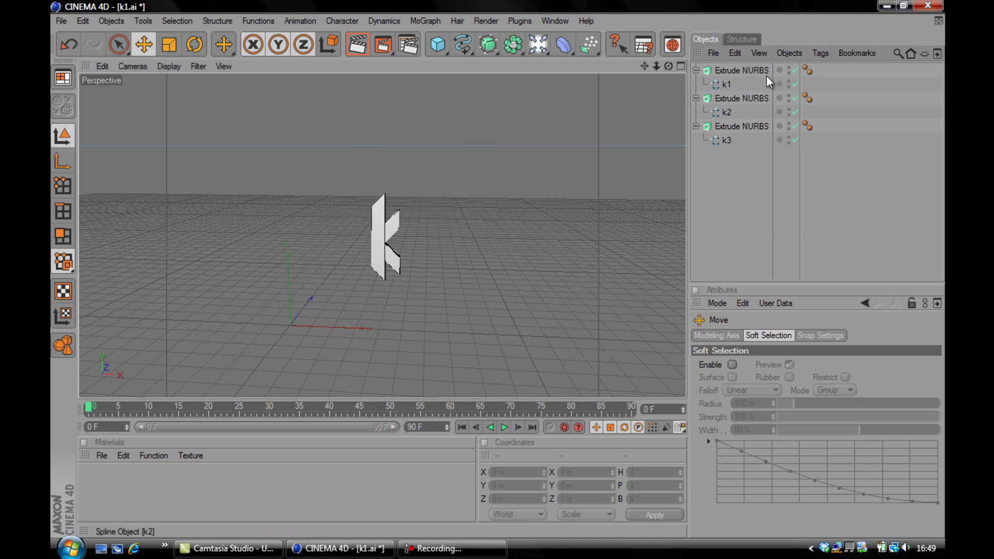
Move only the object axis of the k1 Extrude NURBS to about X 168 m, Y 269 m and Z 12 m.
left_click(740, 70)
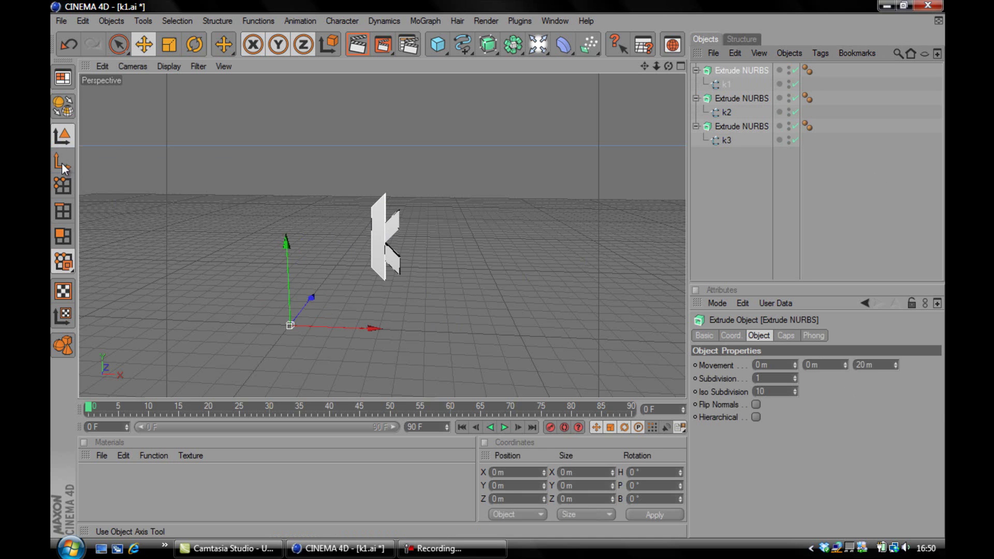
left_click(62, 161)
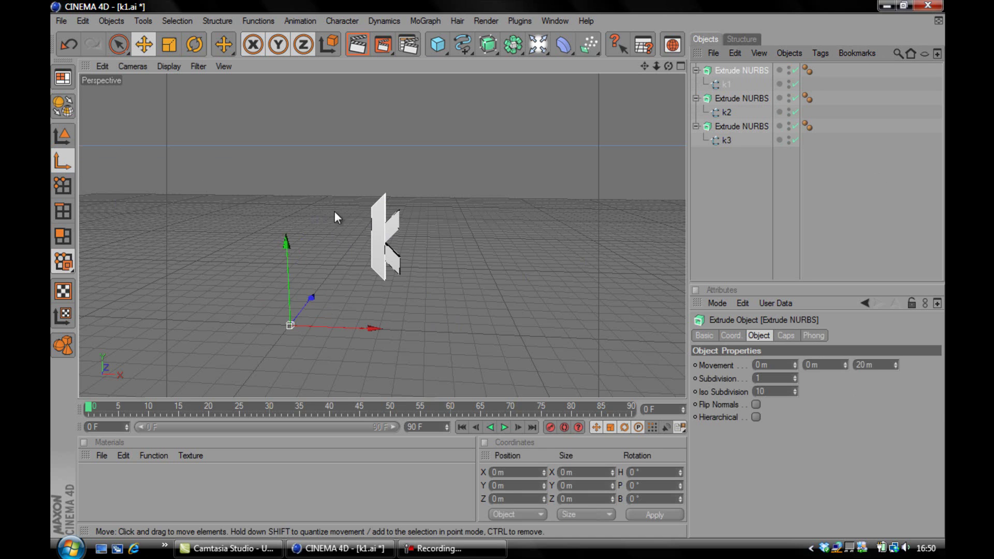
left_click_drag(319, 306, 334, 265)
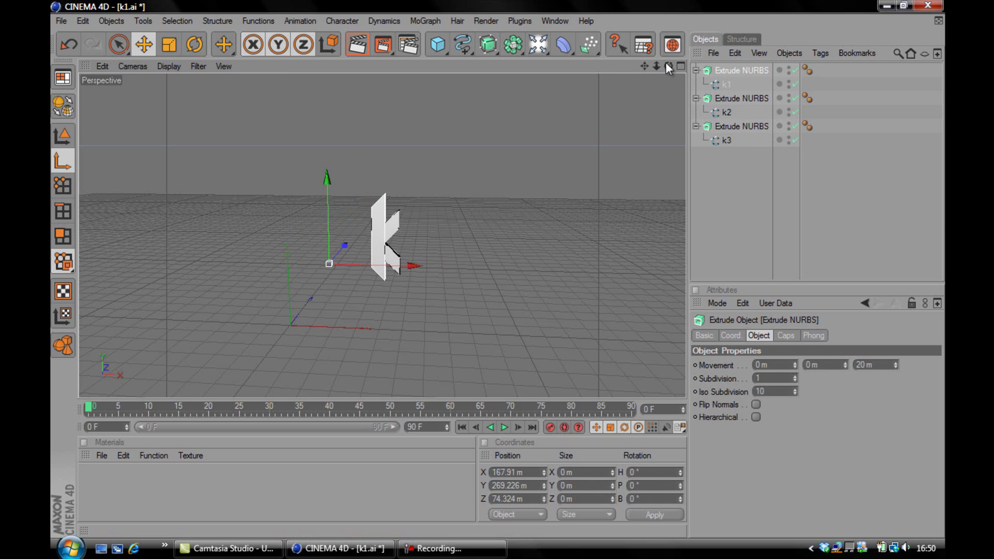
left_click_drag(669, 66, 501, 269)
left_click_drag(283, 265, 499, 269)
left_click_drag(668, 66, 418, 242)
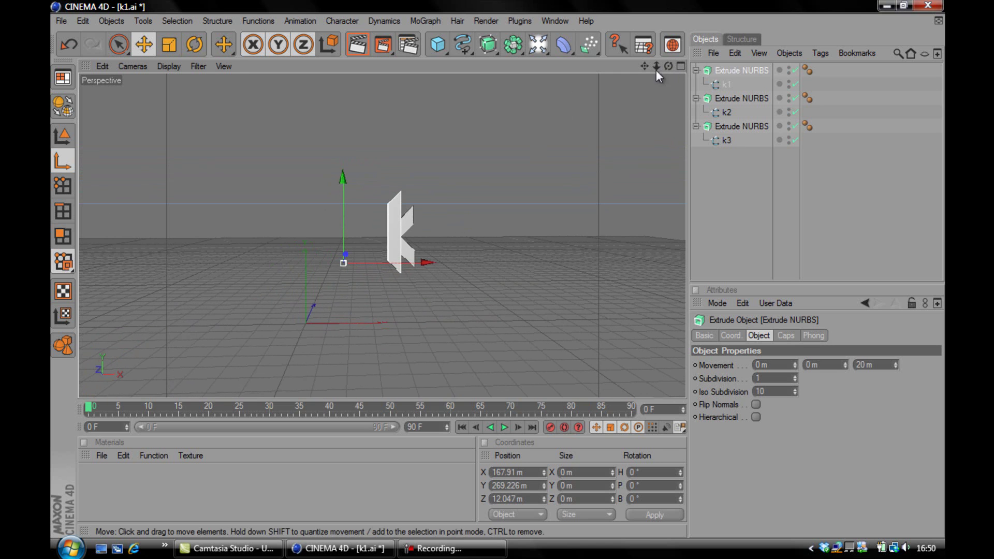
Centre the k1 extrusion's axis on the letter's stem at about X 408 m and Y 412 m, and leave axis mode.
left_click_drag(655, 67, 365, 200)
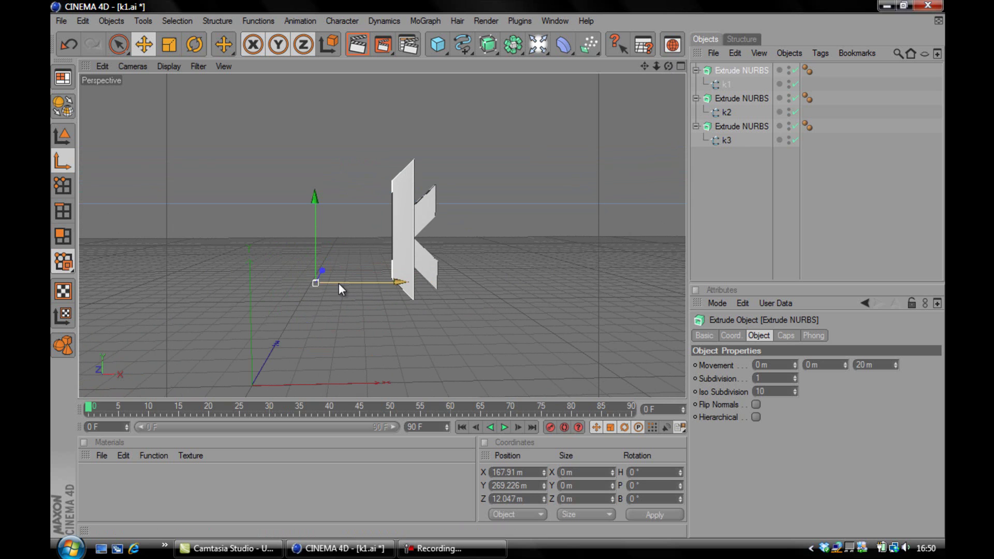
left_click_drag(339, 283, 501, 269)
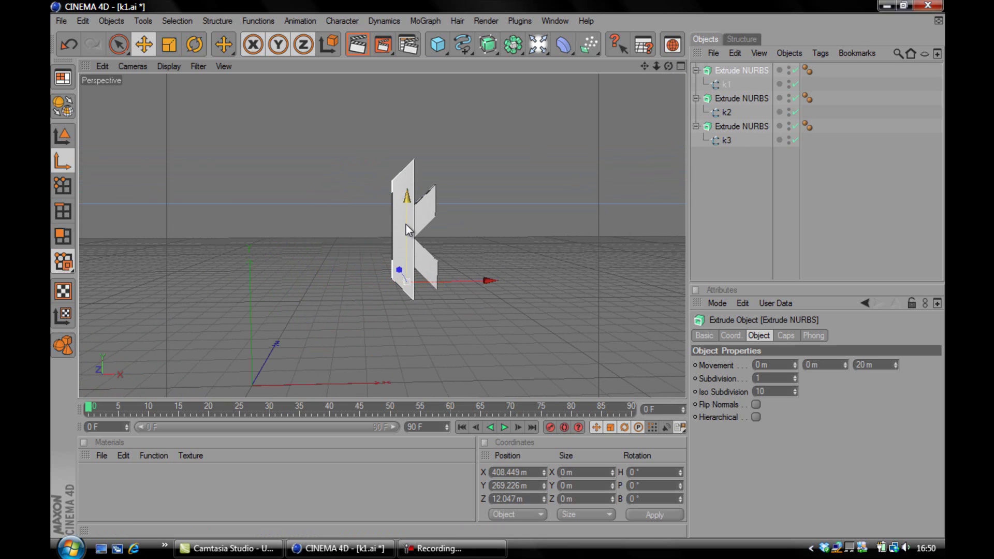
left_click_drag(406, 224, 498, 268)
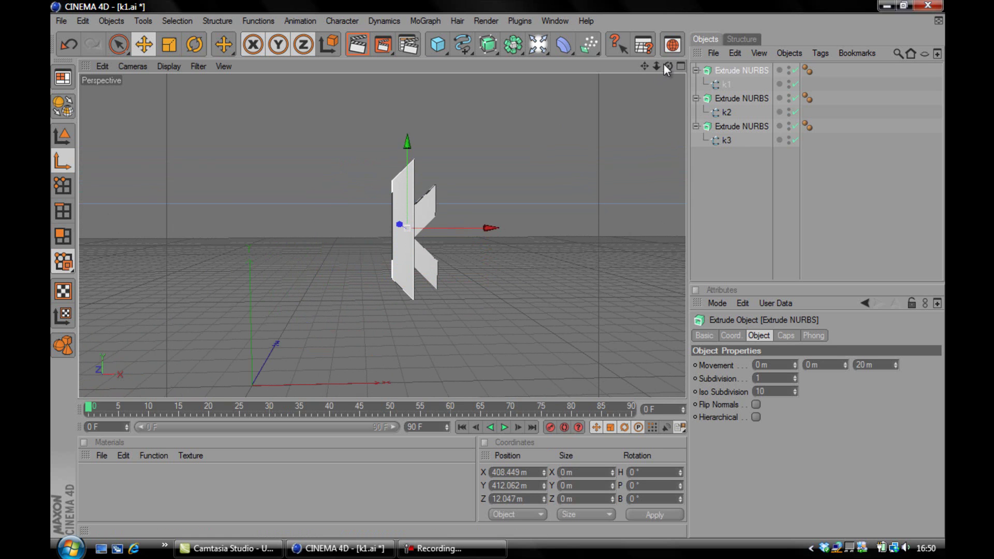
left_click_drag(668, 66, 497, 269)
key("Escape")
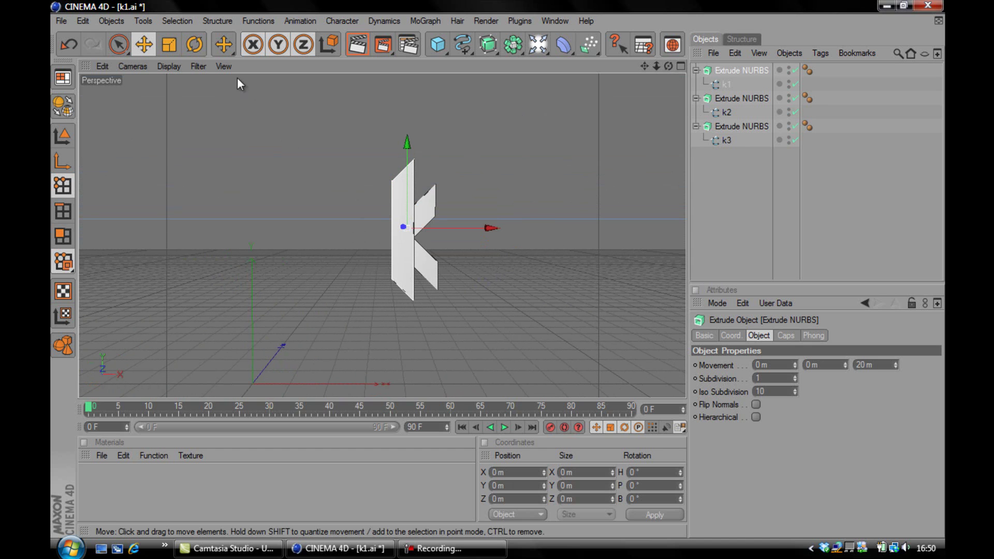
Rotate the k1 extrusion about its centred axis to tilt it out of the letter's plane, undoing one trial rotation.
left_click(195, 48)
left_click_drag(412, 208, 406, 104)
key("ctrl+z")
left_click_drag(437, 259, 549, 253)
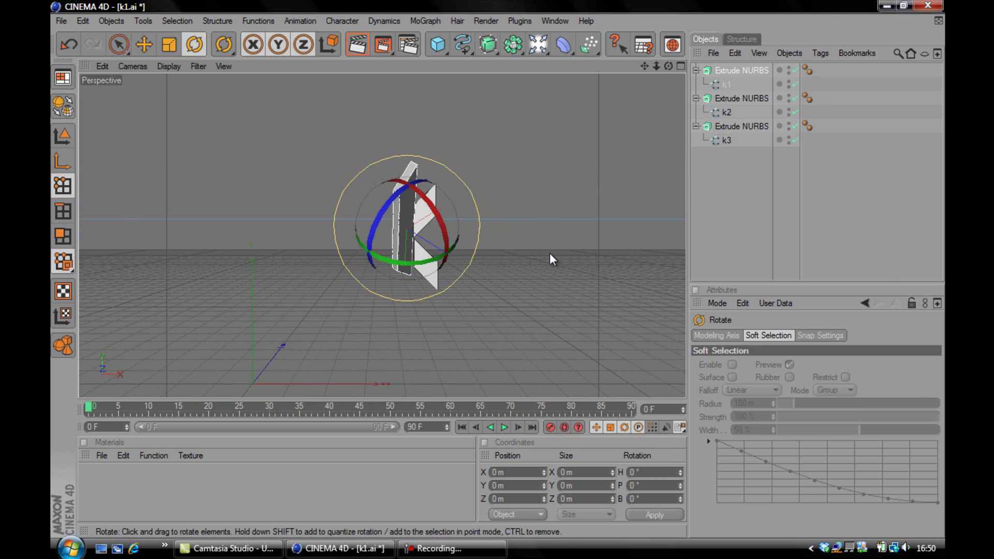
Centre the k2 extrusion's axis on the letter's upper arm at about X 457 m and Y 456 m, and leave axis mode.
left_click(740, 98)
left_click(62, 164)
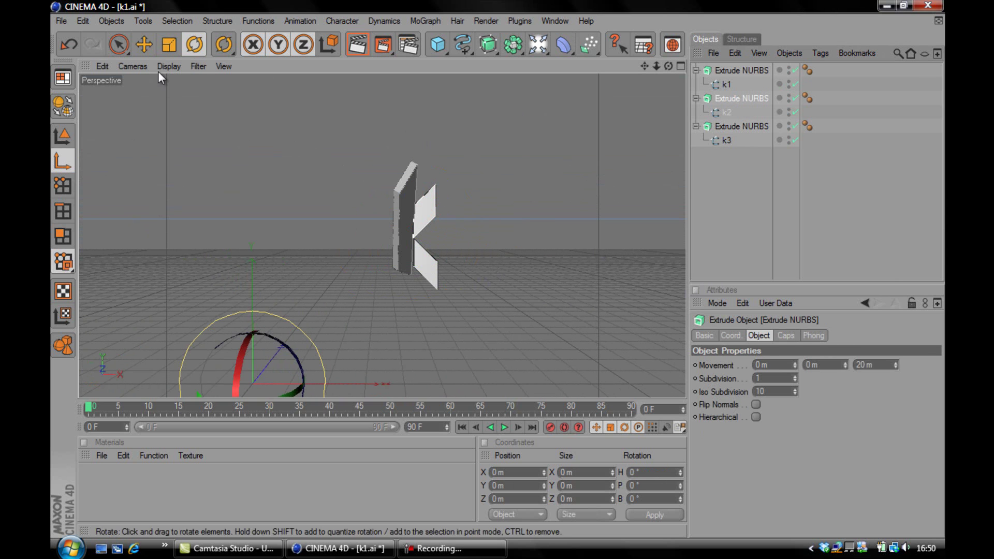
left_click(144, 45)
left_click_drag(282, 328, 437, 219)
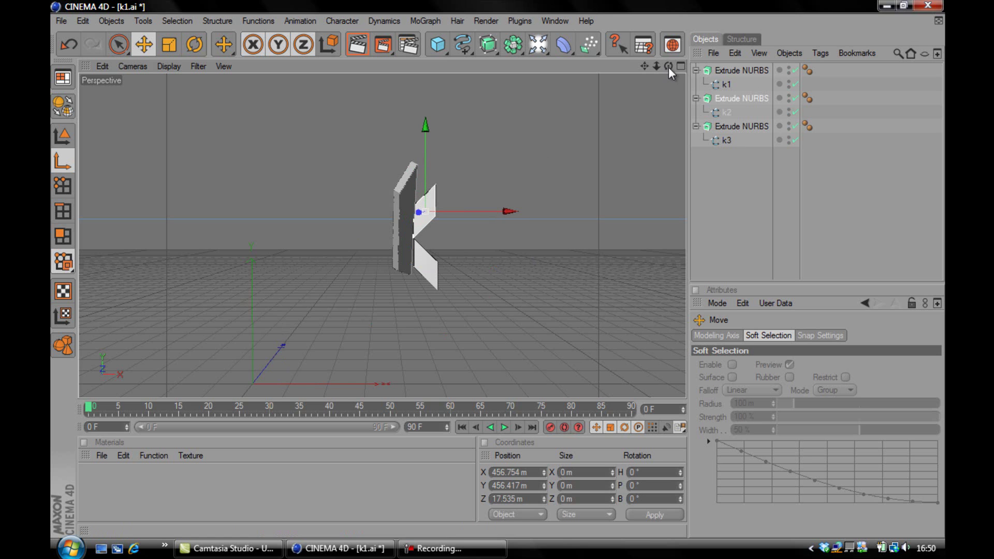
left_click_drag(669, 67, 471, 148)
left_click_drag(466, 212, 464, 214)
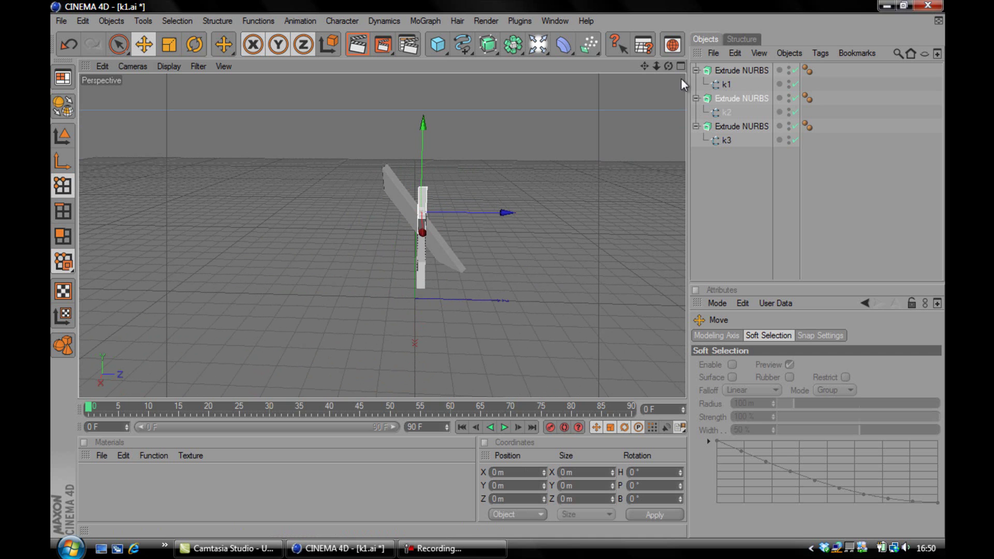
left_click_drag(672, 63, 495, 269)
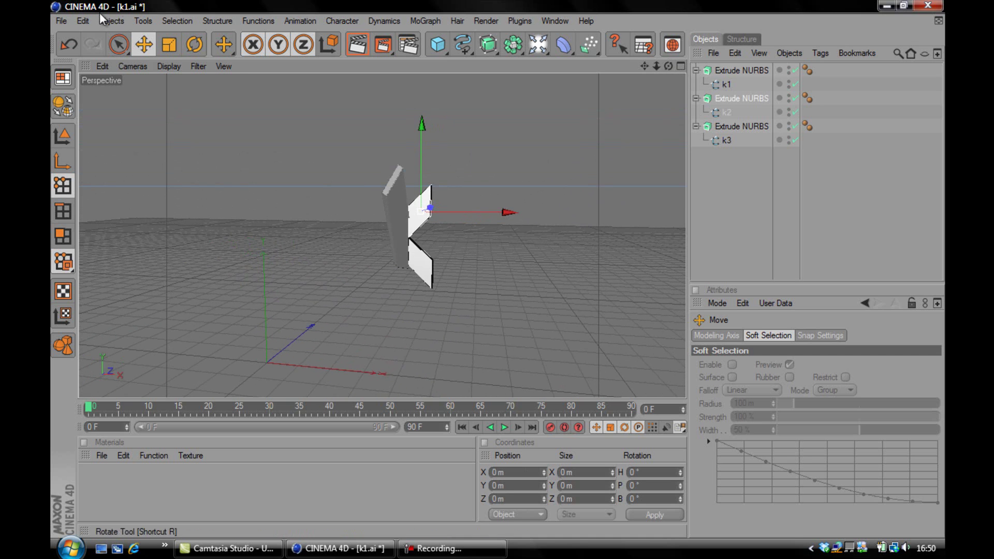
Rotate the k2 extrusion about its centred axis, and rotate the k1 extrusion again by about 27°.
left_click(194, 44)
left_click_drag(429, 192, 359, 228)
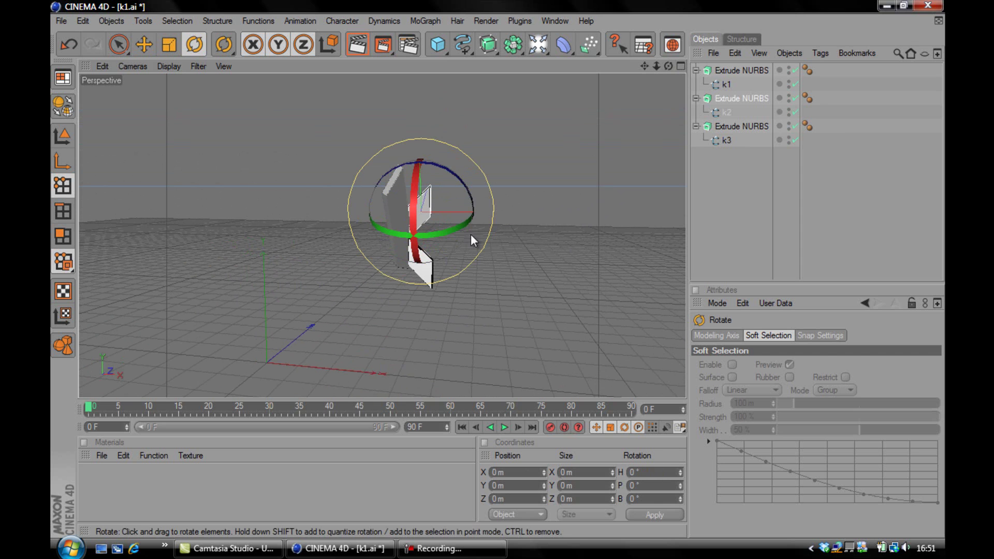
left_click(740, 70)
left_click_drag(358, 225, 373, 189)
left_click_drag(441, 240, 269, 232)
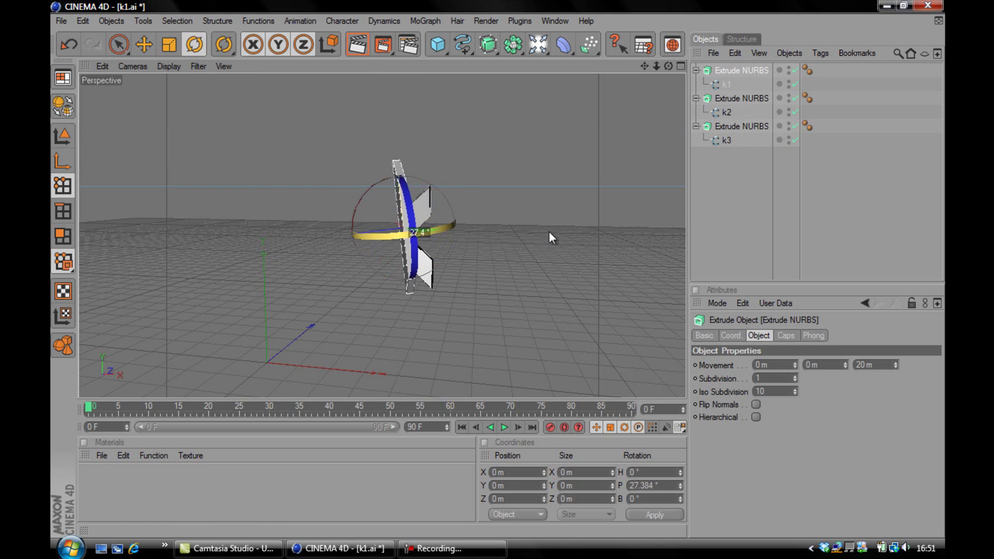
left_click(450, 548)
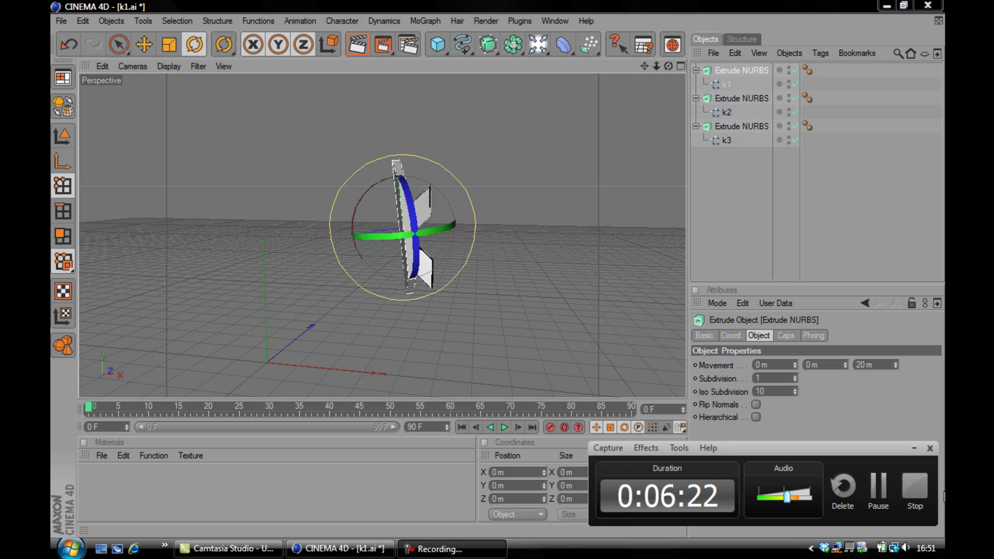